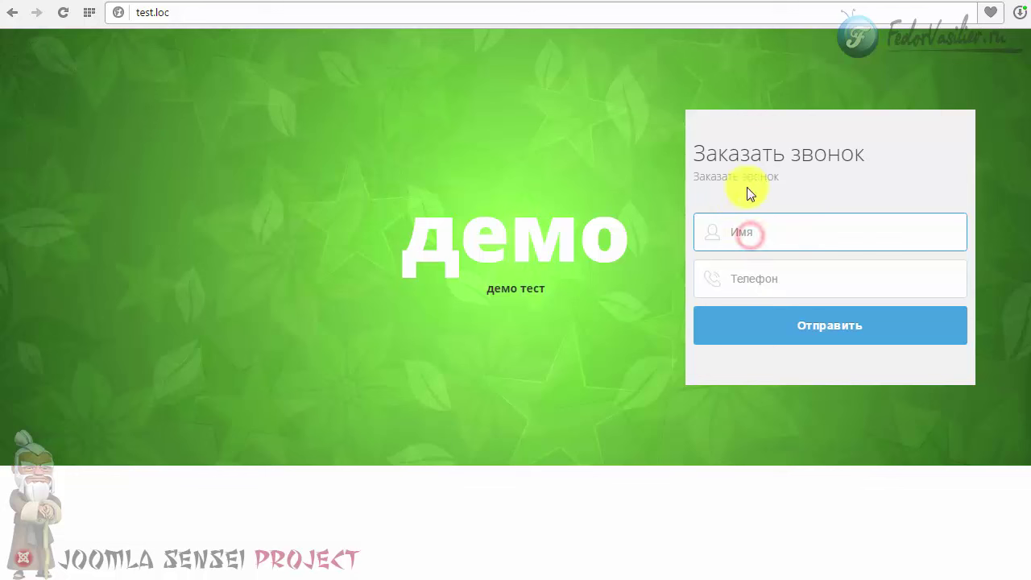
- Examine the name and phone fields of the Заказать звонок form, including the phone input mask
{"action": "left_click", "coordinate": [737, 287]}
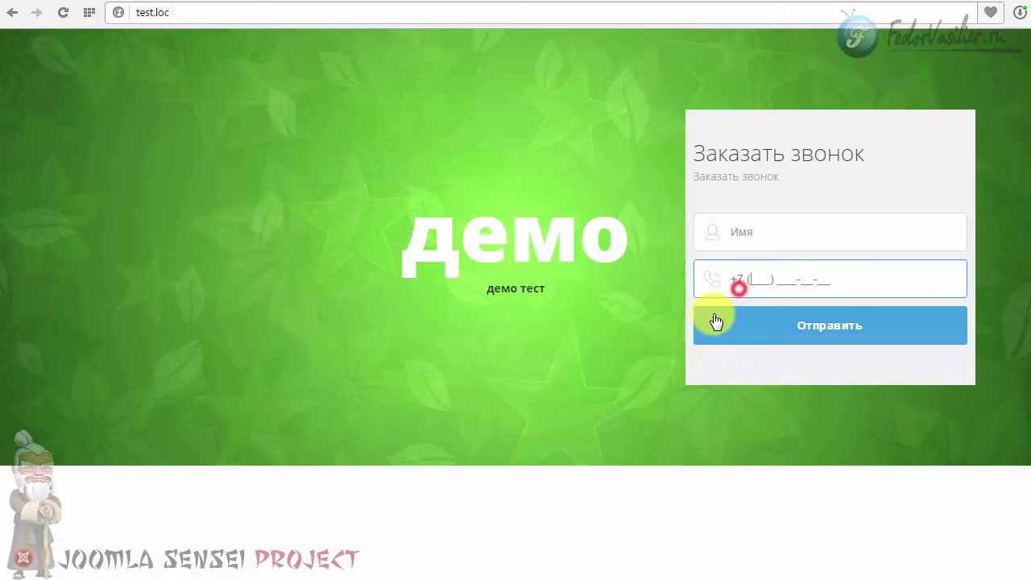
{"action": "left_click", "coordinate": [761, 231]}
{"action": "left_click", "coordinate": [762, 279]}
{"action": "left_click", "coordinate": [771, 233]}
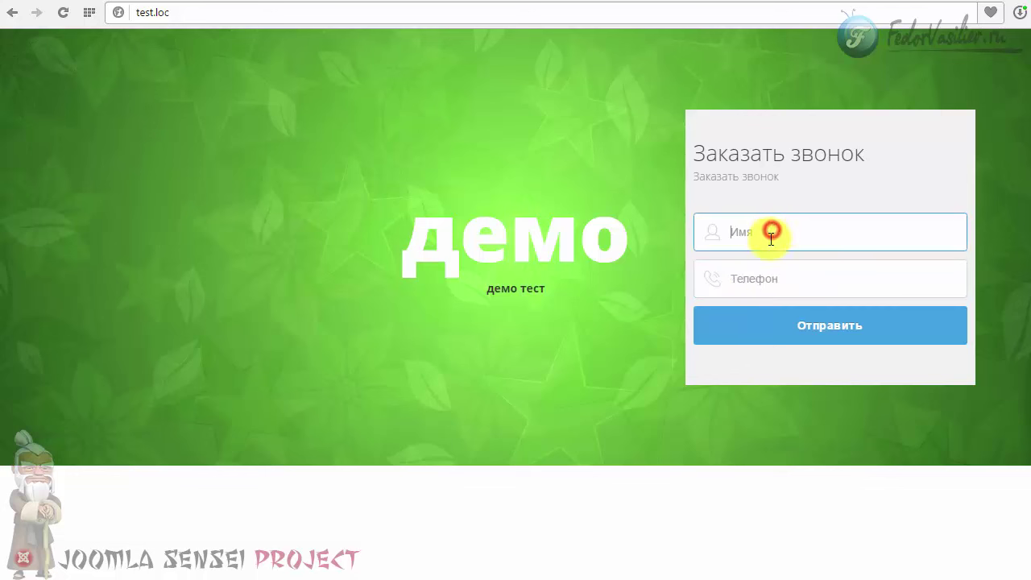
{"action": "left_click", "coordinate": [753, 279]}
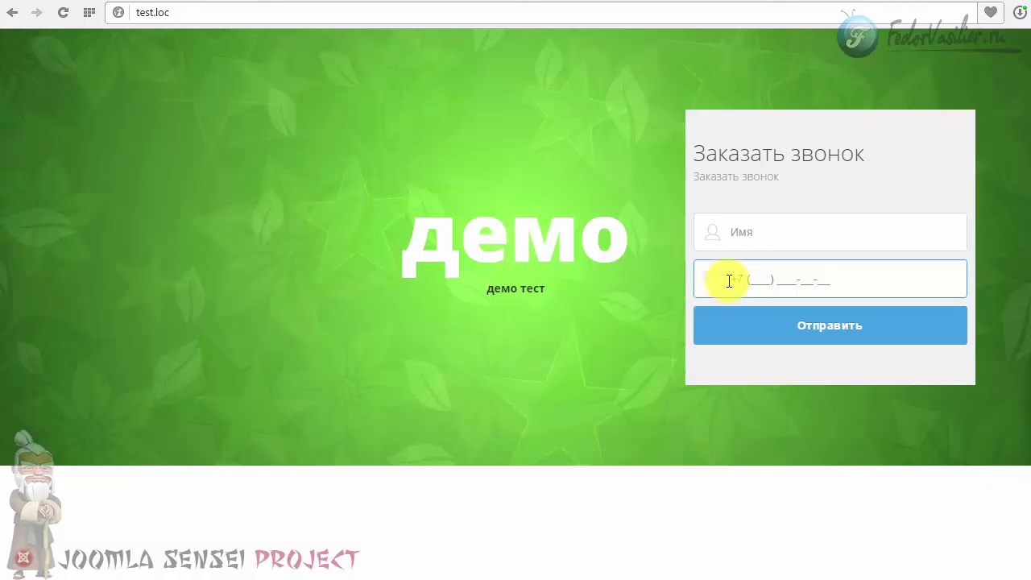
{"action": "left_click", "coordinate": [735, 281]}
{"action": "left_click", "coordinate": [758, 288]}
{"action": "double_click", "coordinate": [794, 281]}
{"action": "left_click", "coordinate": [850, 279]}
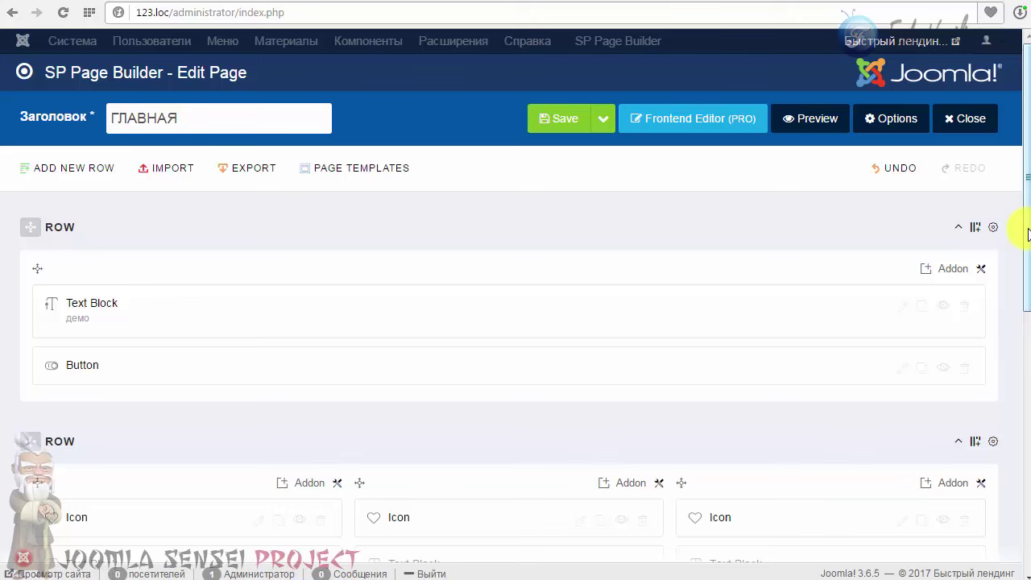
{"action": "scroll", "coordinate": [1027, 232], "scroll_direction": "down", "scroll_amount": 4}
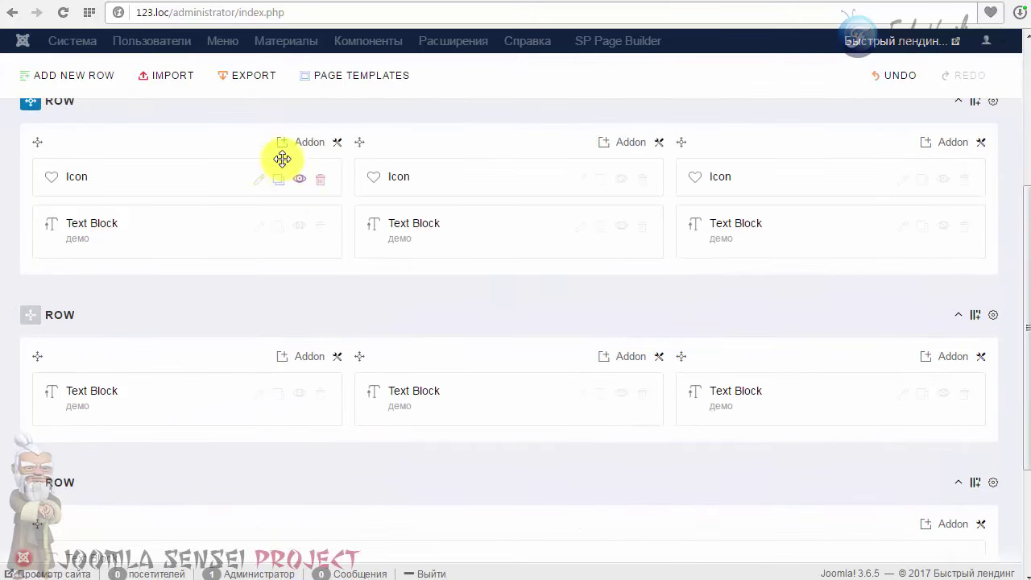
{"action": "scroll", "coordinate": [932, 369], "scroll_direction": "up", "scroll_amount": 5}
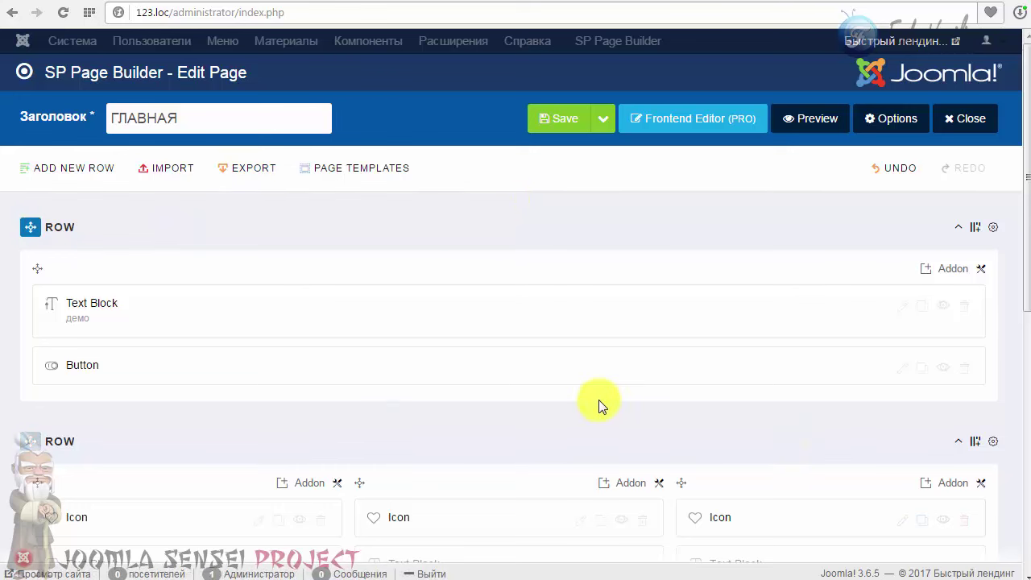
{"action": "scroll", "coordinate": [598, 403], "scroll_direction": "down", "scroll_amount": 4}
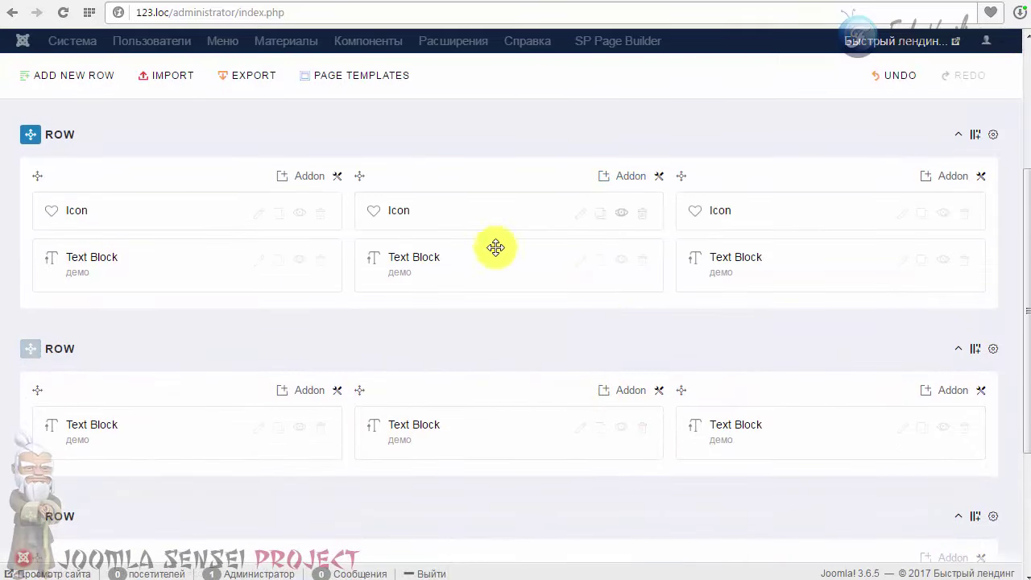
{"action": "scroll", "coordinate": [436, 430], "scroll_direction": "up", "scroll_amount": 4}
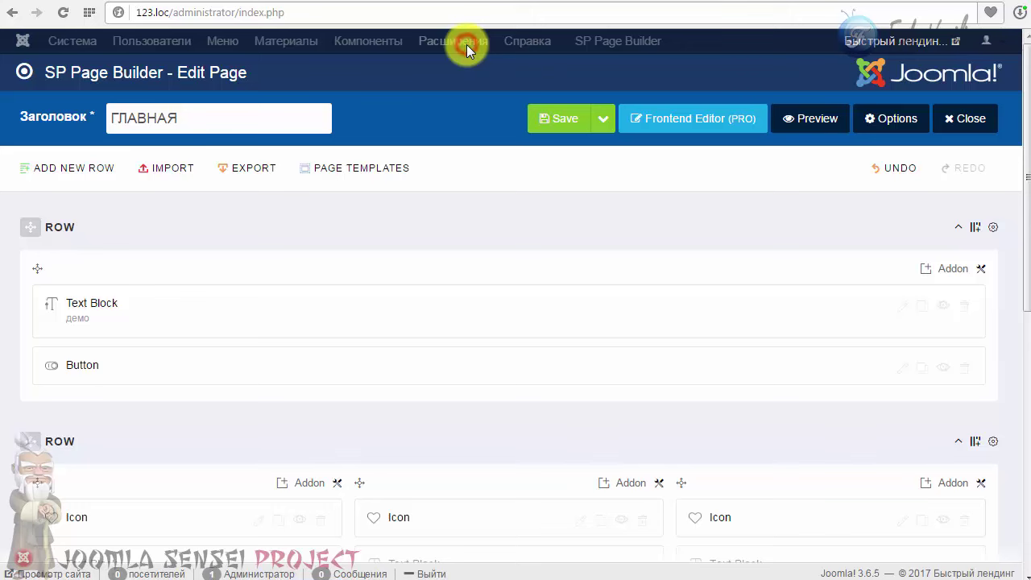
- Close the ГЛАВНАЯ page editor and open the extension installation page
{"action": "left_click", "coordinate": [965, 119]}
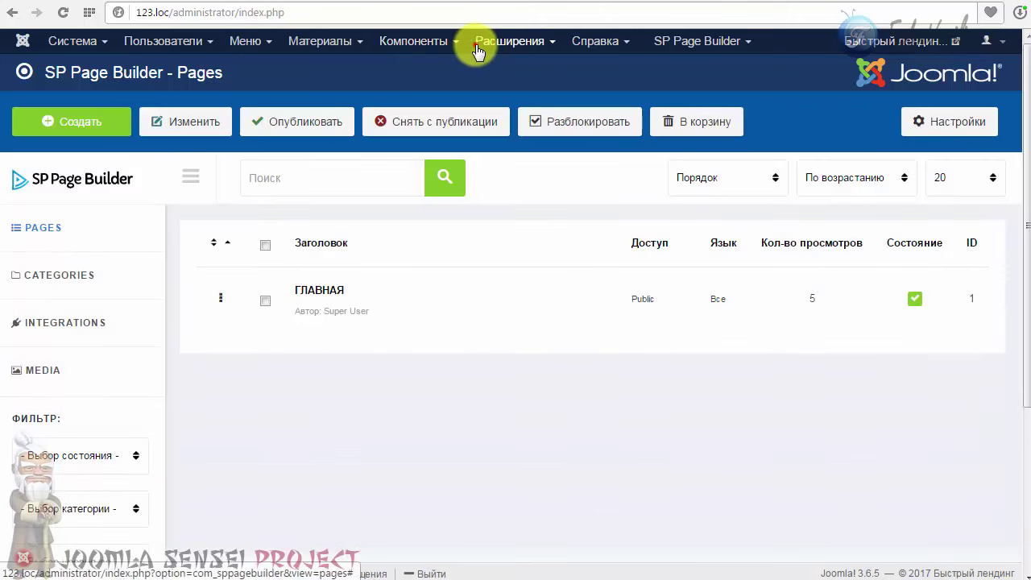
{"action": "mouse_move", "coordinate": [477, 49]}
{"action": "left_click", "coordinate": [516, 68]}
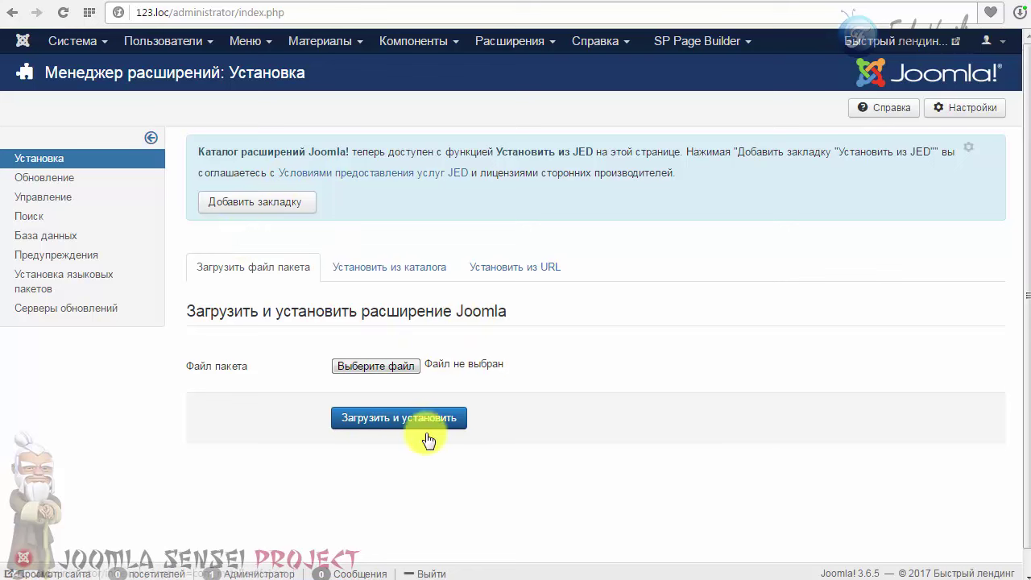
- Upload and install the language package ru-RU.sp_page_builder 2.0.zip from the file folder
{"action": "key", "text": "alt+Tab"}
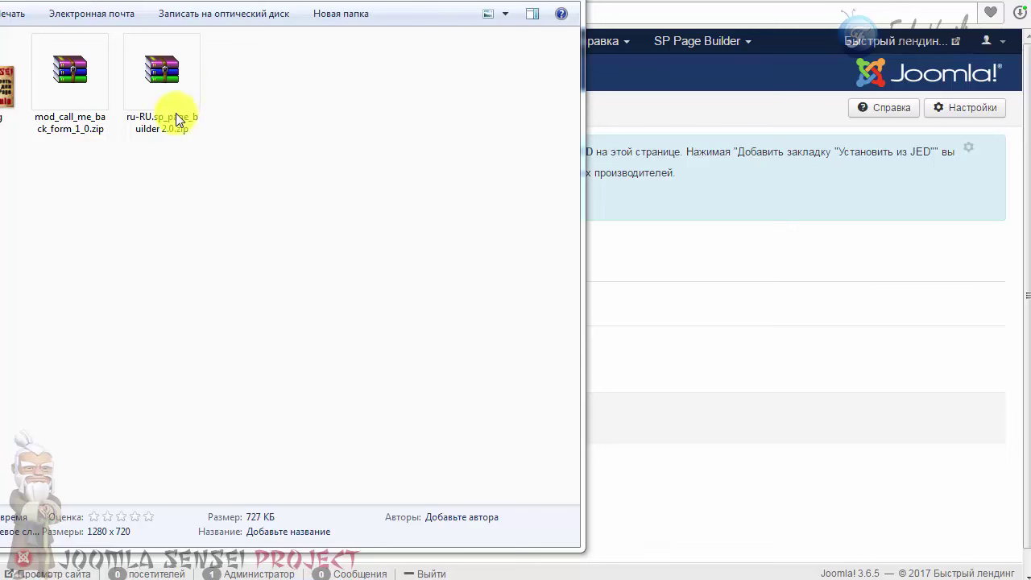
{"action": "left_click", "coordinate": [69, 69]}
{"action": "left_click", "coordinate": [197, 79]}
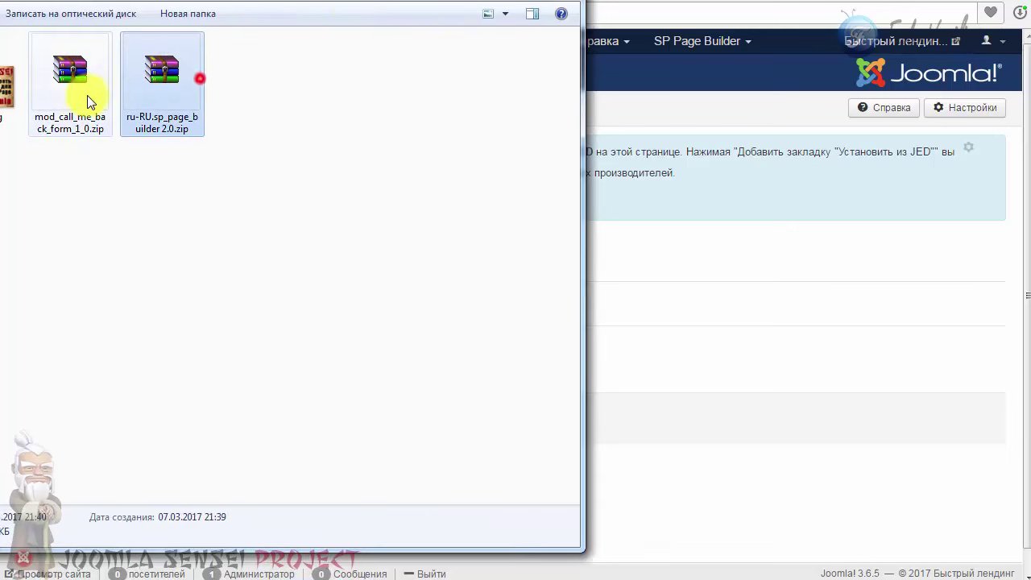
{"action": "left_click", "coordinate": [73, 82]}
{"action": "left_click", "coordinate": [135, 125]}
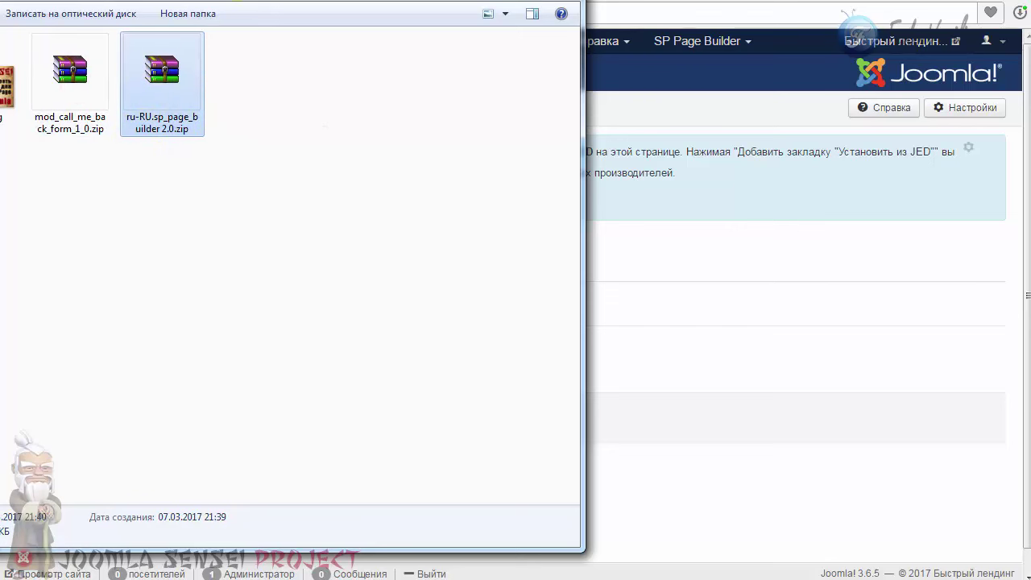
{"action": "left_click_drag", "start_coordinate": [162, 89], "coordinate": [432, 367]}
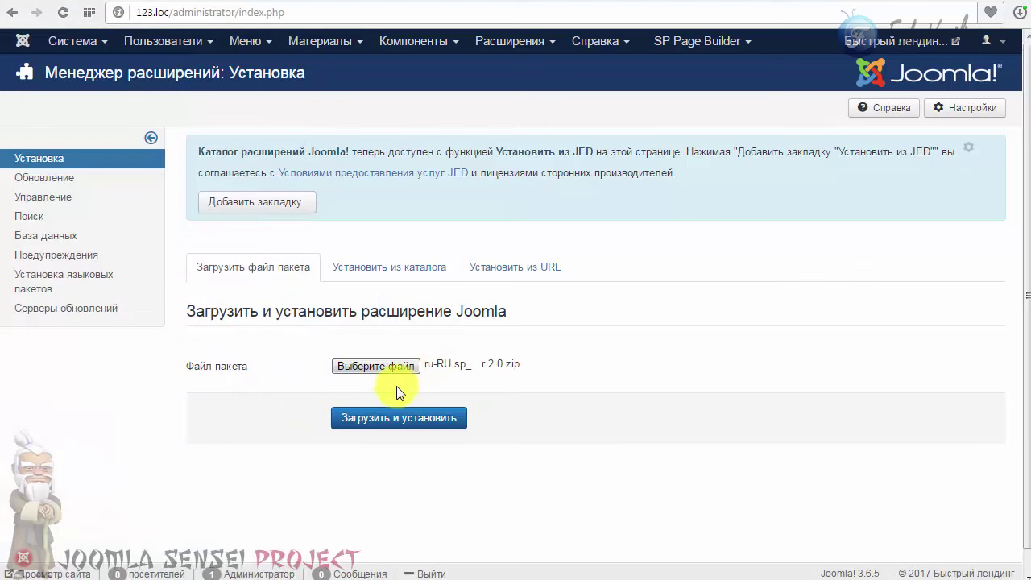
{"action": "left_click", "coordinate": [359, 435]}
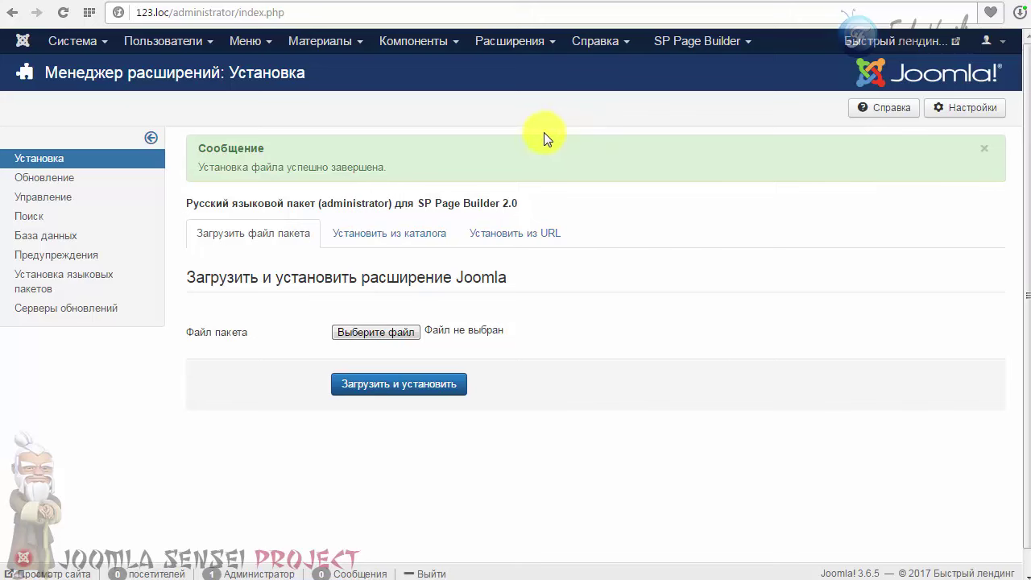
- Open the ГЛАВНАЯ page in SP Page Builder and check the translation of its addon list
{"action": "left_click", "coordinate": [658, 44]}
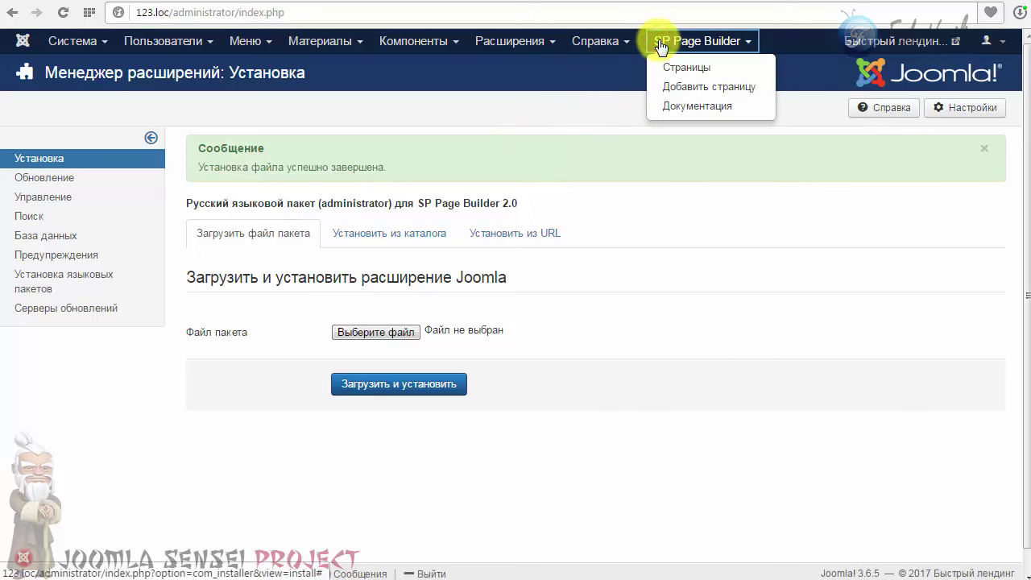
{"action": "left_click", "coordinate": [682, 71]}
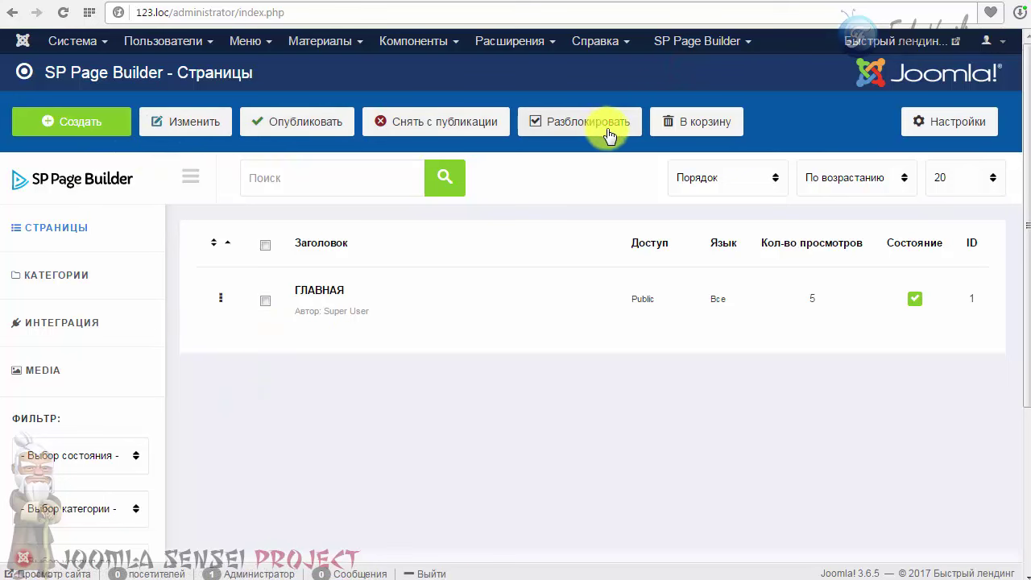
{"action": "left_click", "coordinate": [330, 295]}
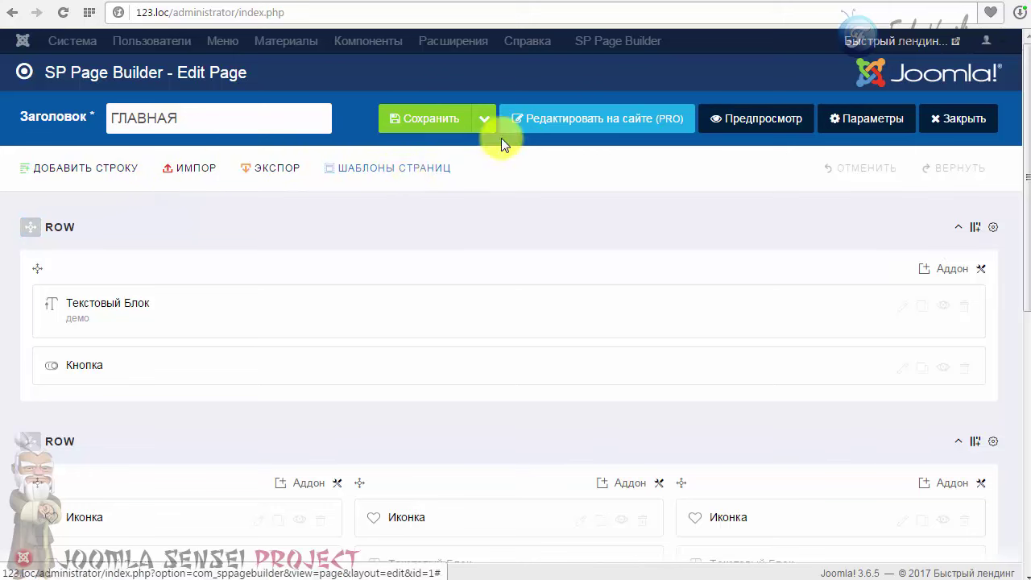
{"action": "left_click", "coordinate": [959, 269]}
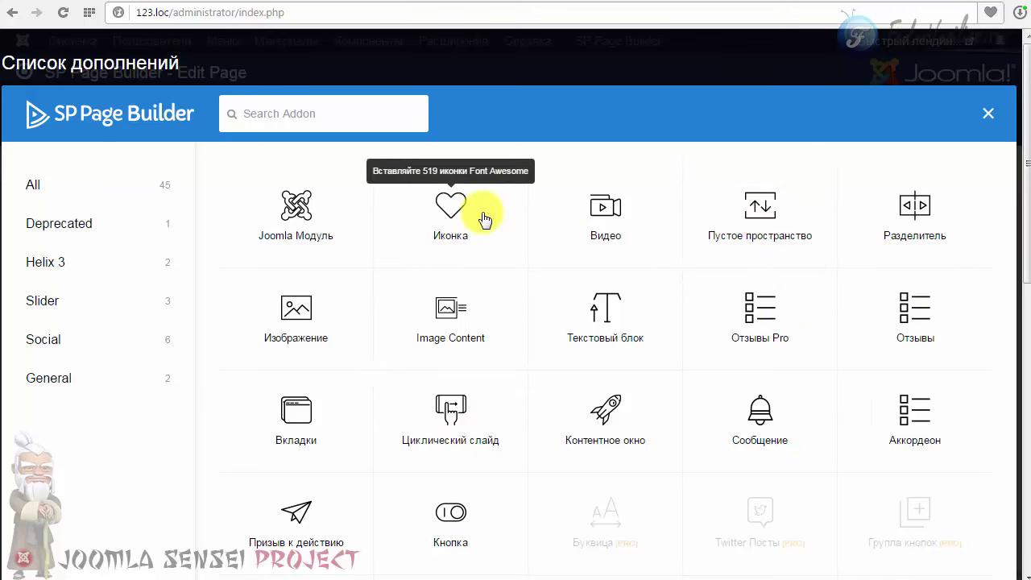
{"action": "left_click", "coordinate": [990, 117]}
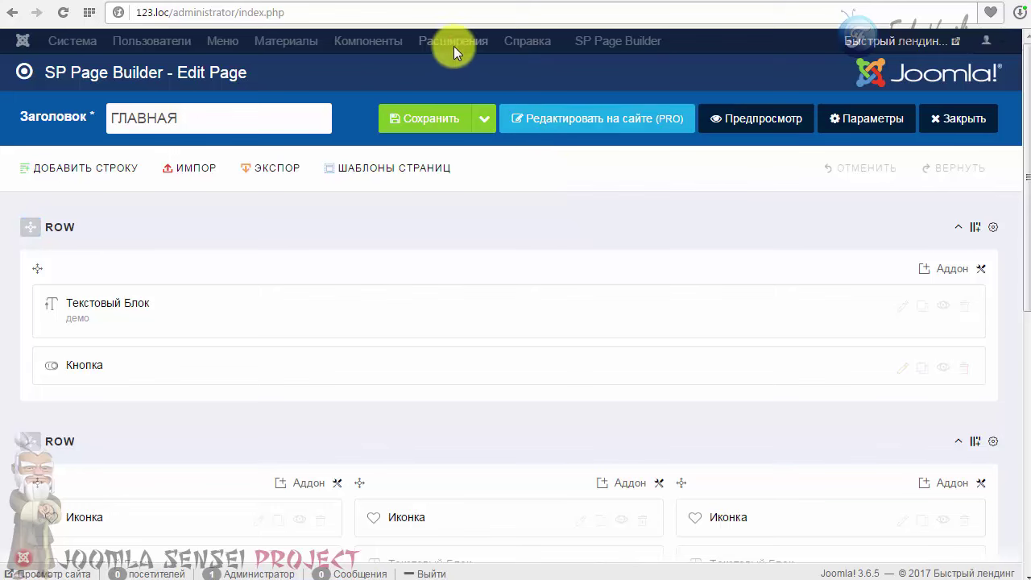
- Close the page editor and install the module package mod_call_me_back_form_1_0.zip in the extension manager
{"action": "left_click", "coordinate": [957, 118]}
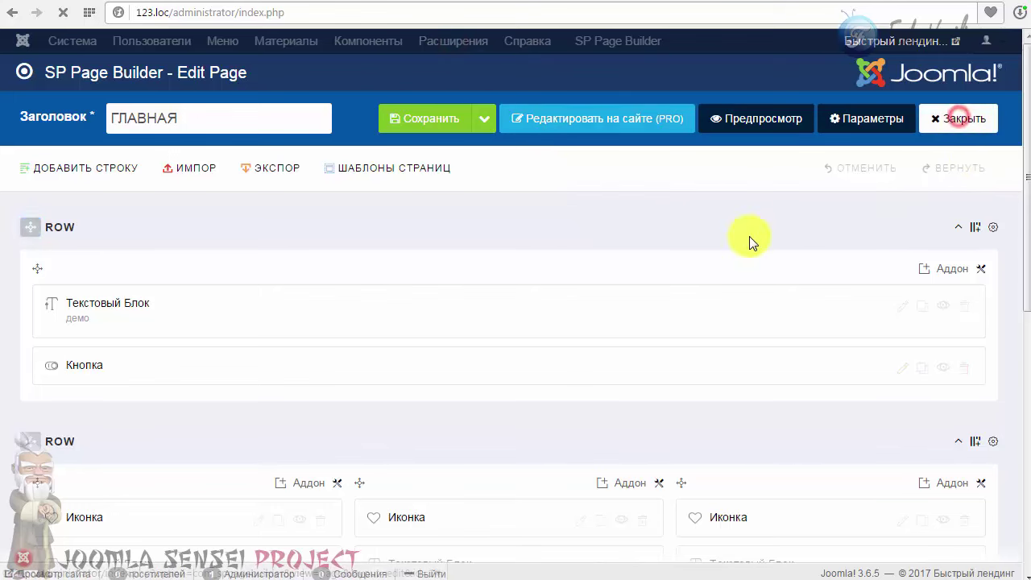
{"action": "left_click", "coordinate": [527, 42]}
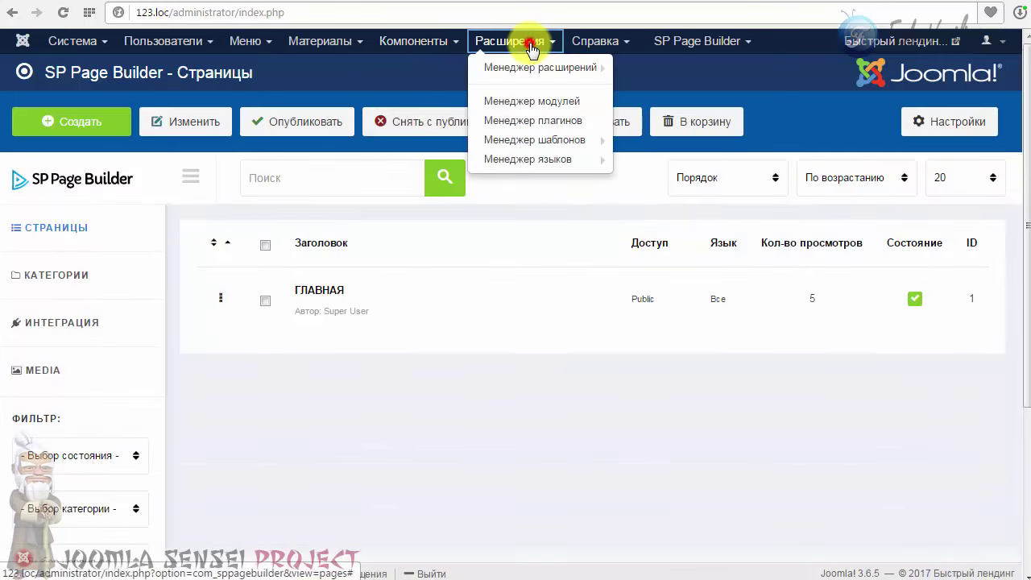
{"action": "left_click", "coordinate": [541, 69]}
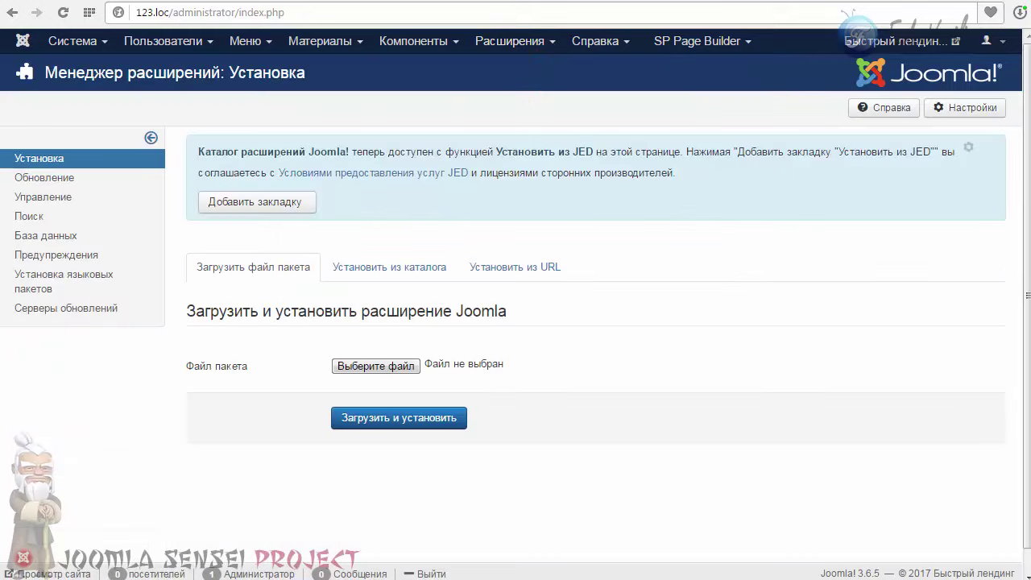
{"action": "left_click_drag", "start_coordinate": [516, 403], "coordinate": [475, 364]}
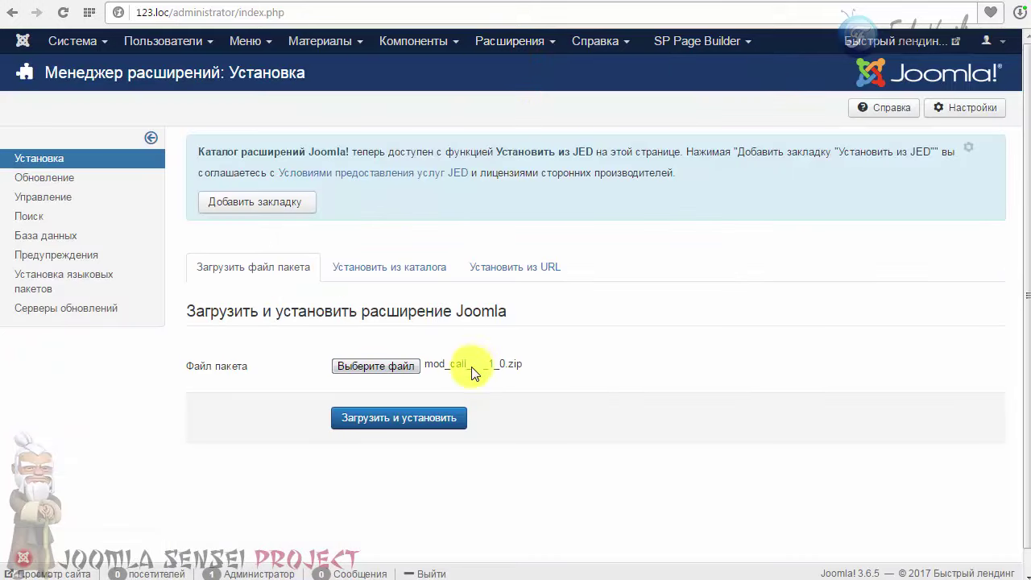
{"action": "left_click", "coordinate": [399, 418]}
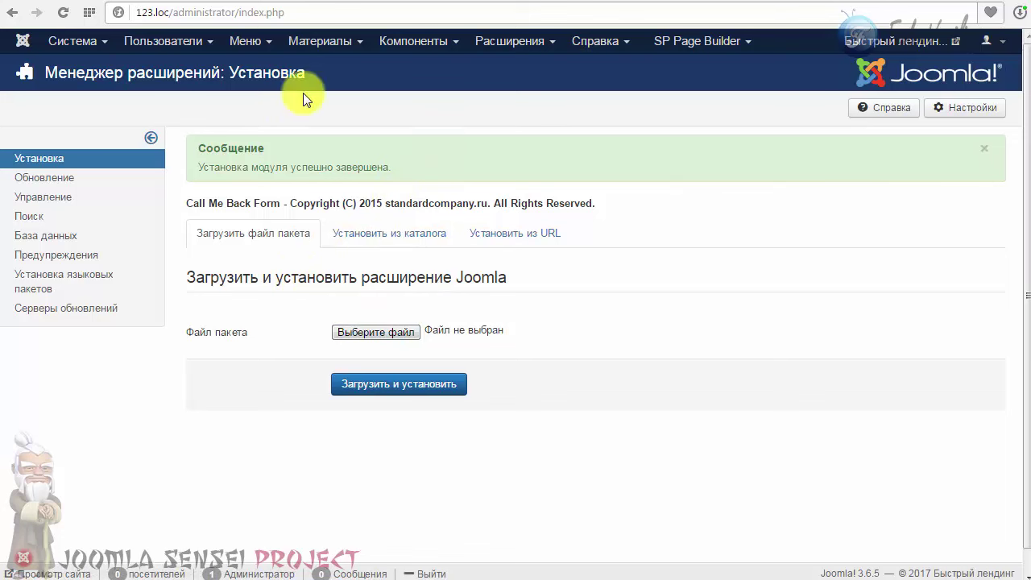
- Open the Call Me Back Form module from the module manager for editing
{"action": "left_click", "coordinate": [522, 48]}
{"action": "left_click", "coordinate": [551, 103]}
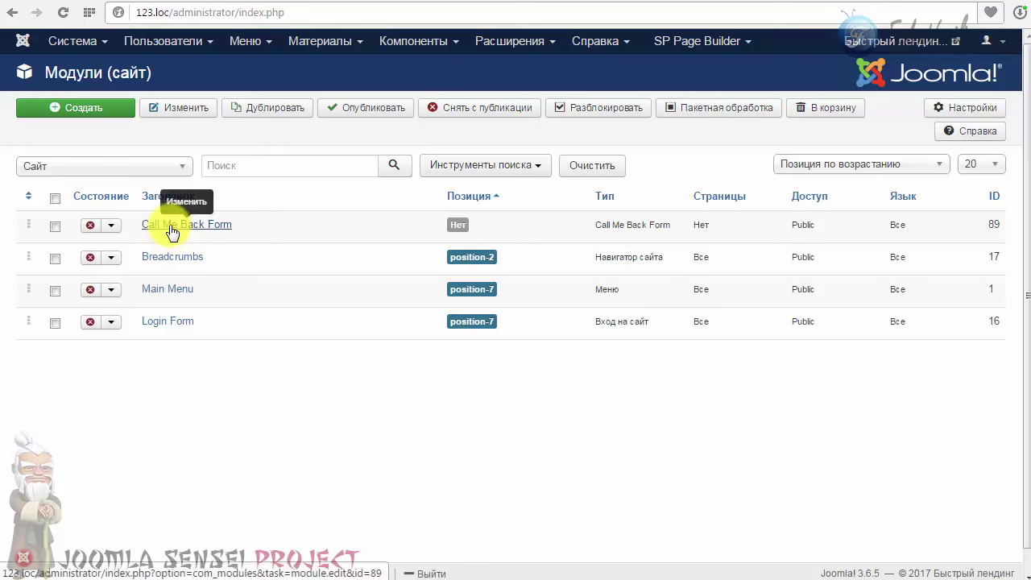
{"action": "left_click_drag", "start_coordinate": [142, 225], "coordinate": [204, 225]}
{"action": "left_click", "coordinate": [249, 392]}
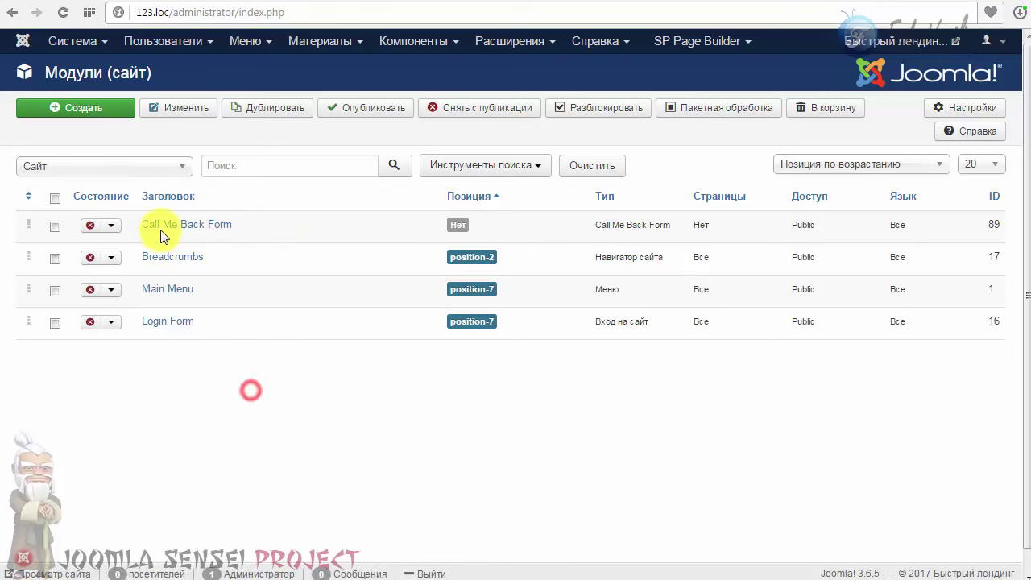
{"action": "left_click", "coordinate": [218, 224]}
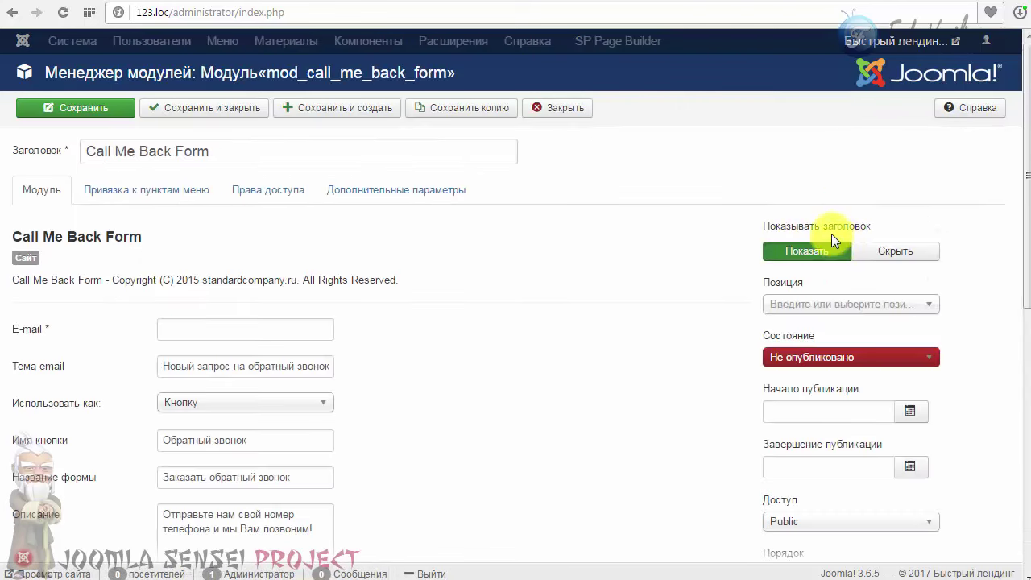
- Hide the module's title and set its state to Опубликовано
{"action": "left_click", "coordinate": [857, 251]}
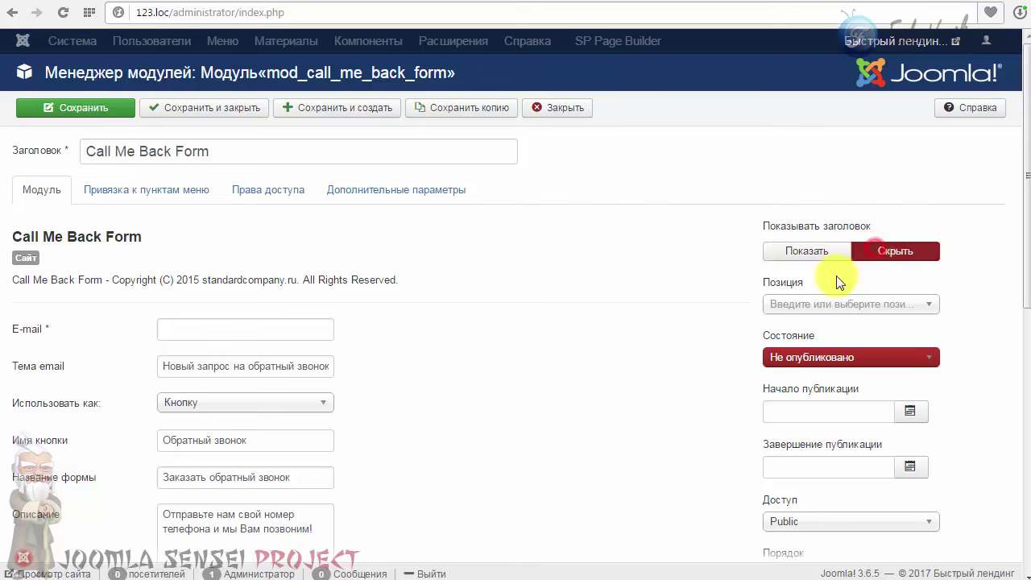
{"action": "left_click", "coordinate": [771, 360]}
{"action": "left_click", "coordinate": [778, 400]}
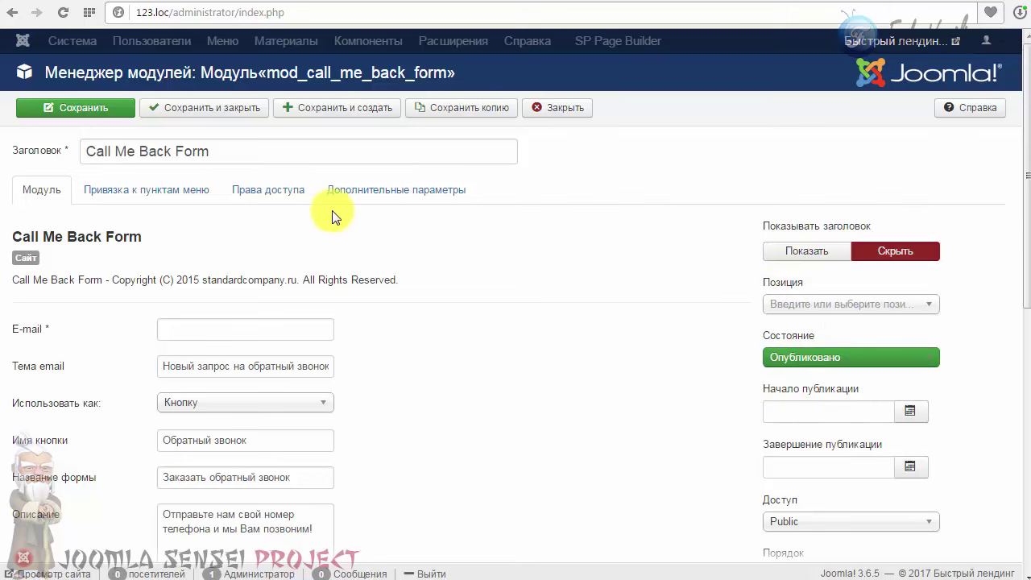
- Look through the module's menu assignment, permissions and advanced parameters, and examine its e-mail setting and copyright line
{"action": "left_click", "coordinate": [197, 198]}
{"action": "left_click", "coordinate": [297, 193]}
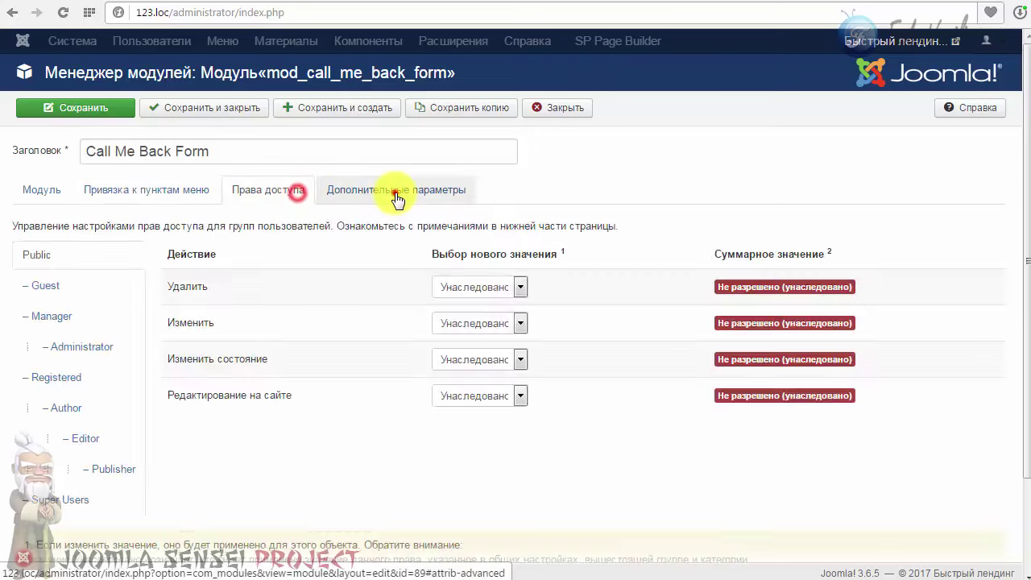
{"action": "left_click", "coordinate": [397, 200]}
{"action": "left_click", "coordinate": [50, 193]}
{"action": "scroll", "coordinate": [628, 265], "scroll_direction": "down", "scroll_amount": 2}
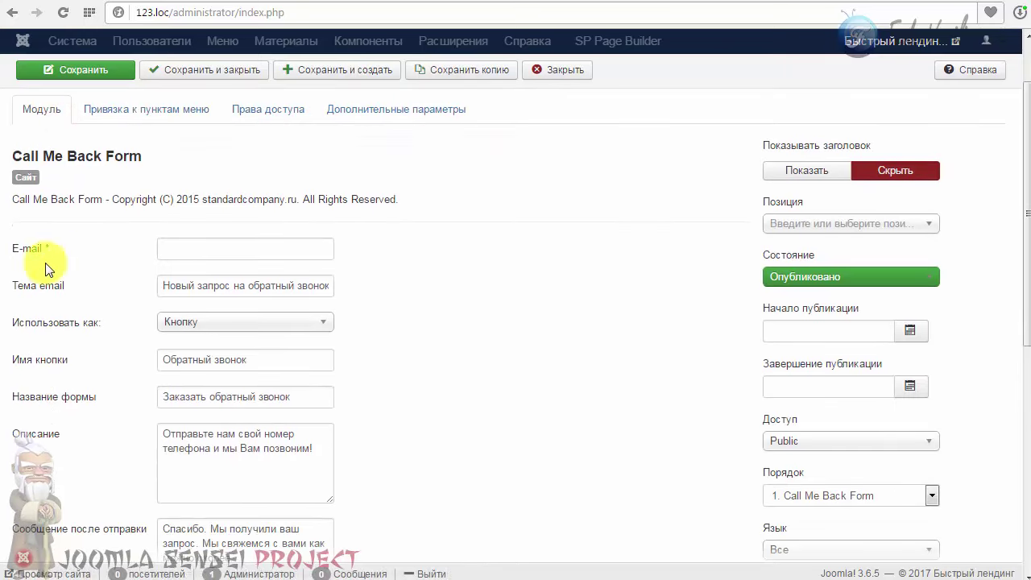
{"action": "mouse_move", "coordinate": [30, 262]}
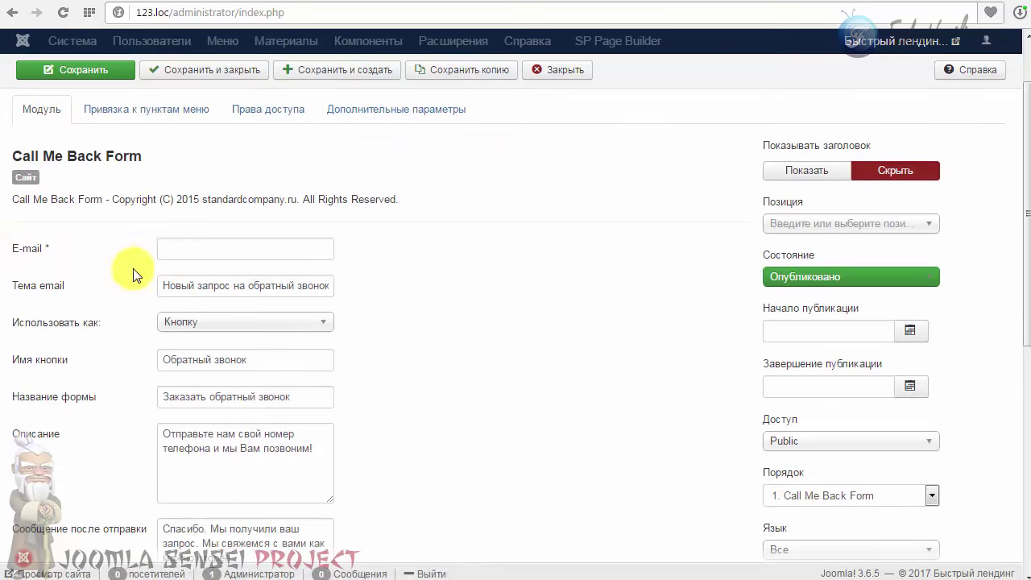
{"action": "left_click", "coordinate": [226, 243]}
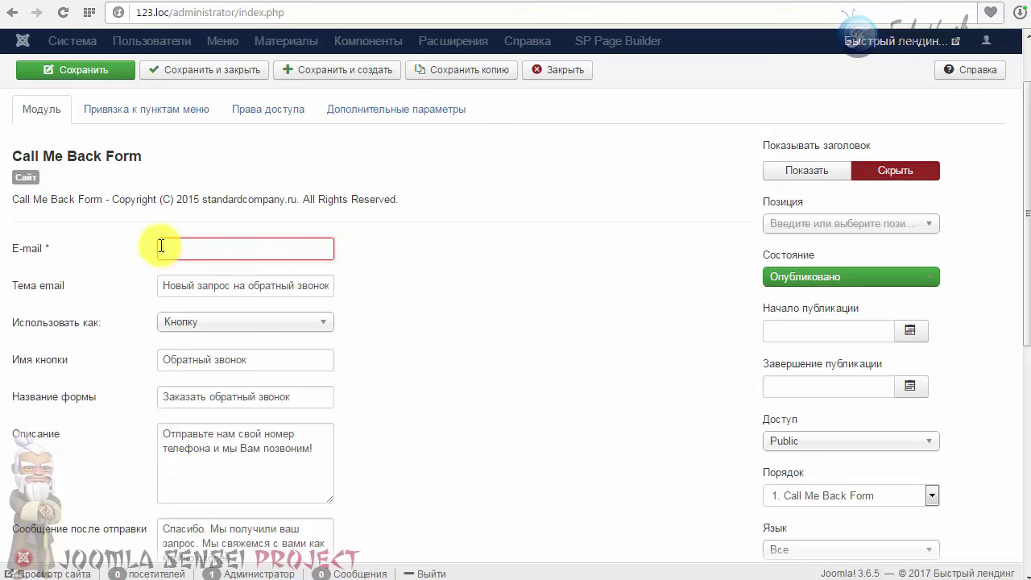
{"action": "left_click_drag", "start_coordinate": [174, 195], "coordinate": [397, 196]}
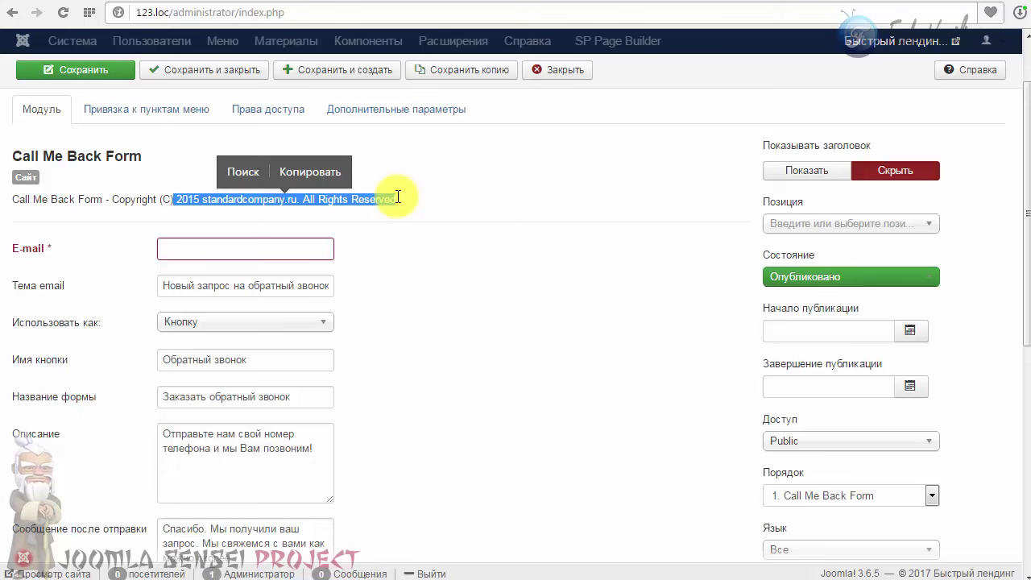
- Fill in the recipient e-mail address in the Call Me Back Form module's required E-mail setting
{"action": "left_click", "coordinate": [311, 226]}
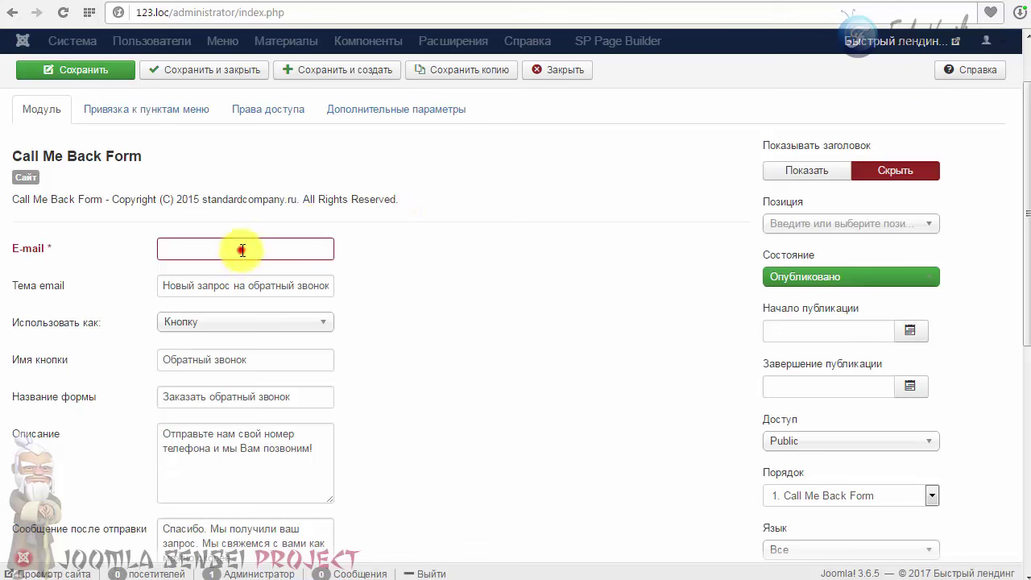
{"action": "left_click", "coordinate": [241, 250]}
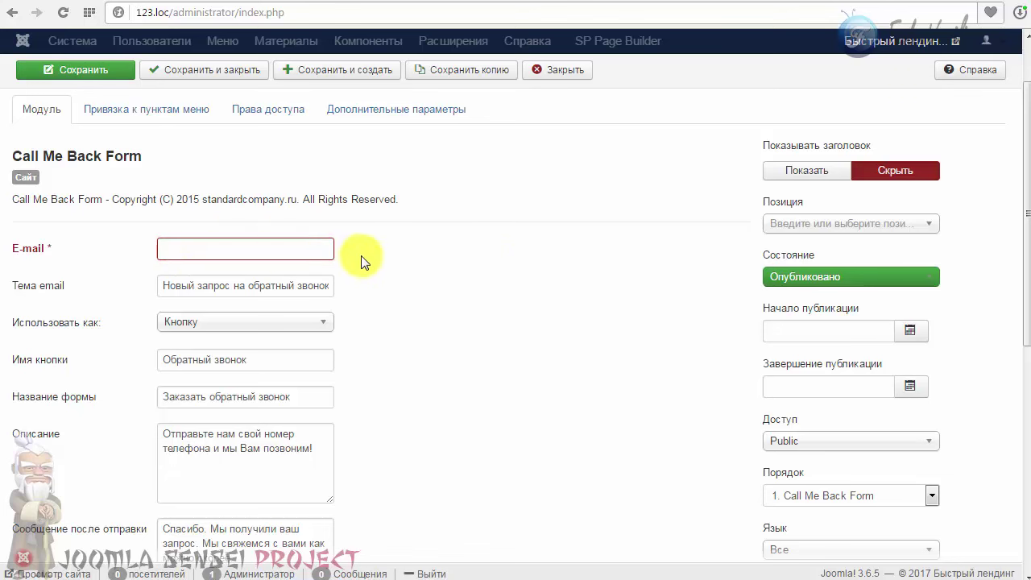
{"action": "left_click", "coordinate": [279, 246]}
{"action": "left_click", "coordinate": [245, 273]}
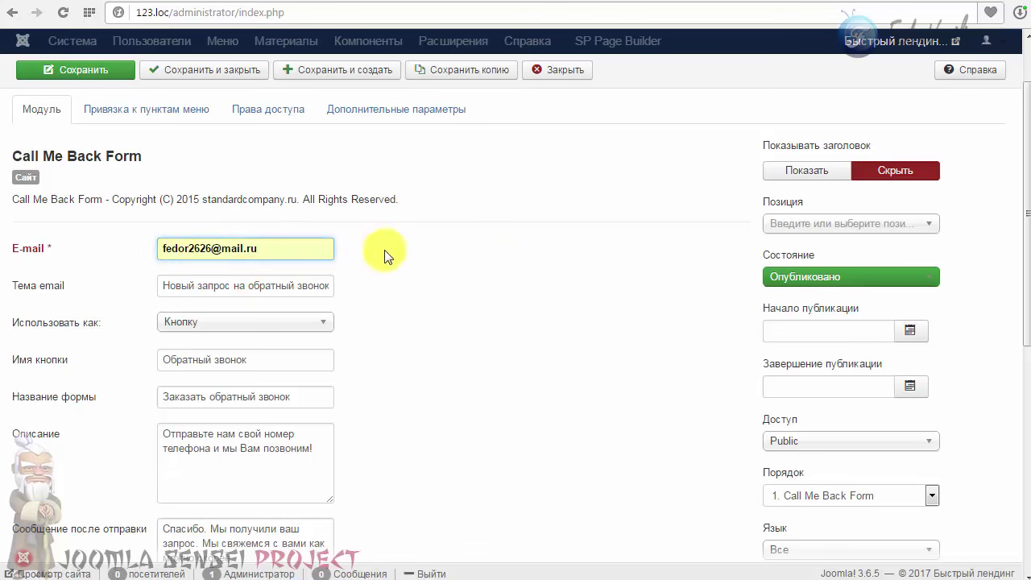
{"action": "triple_click", "coordinate": [267, 247]}
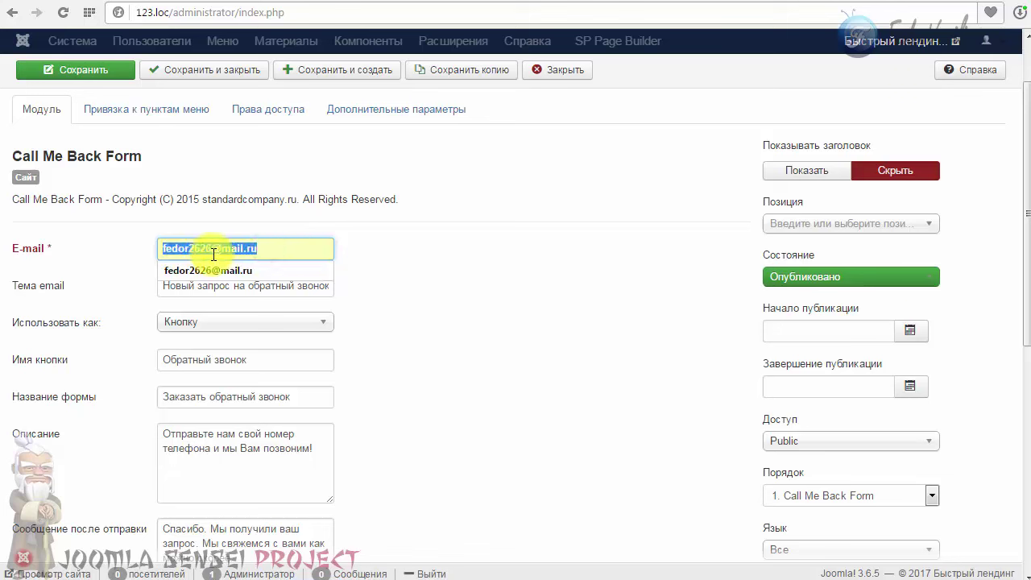
{"action": "left_click", "coordinate": [397, 241]}
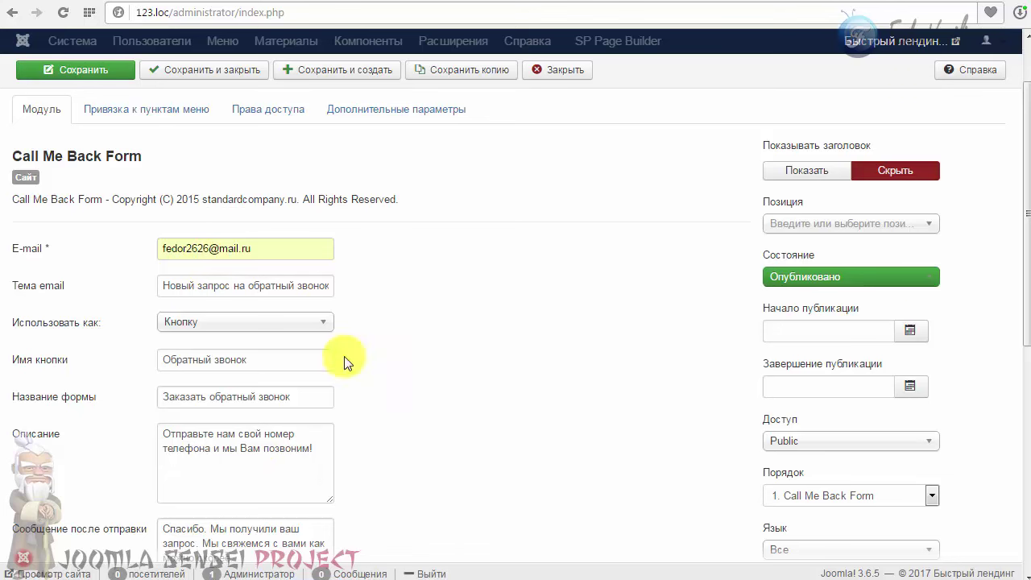
- Review the module's field names and error messages, and save and close the module
{"action": "scroll", "coordinate": [136, 311], "scroll_direction": "down", "scroll_amount": 6}
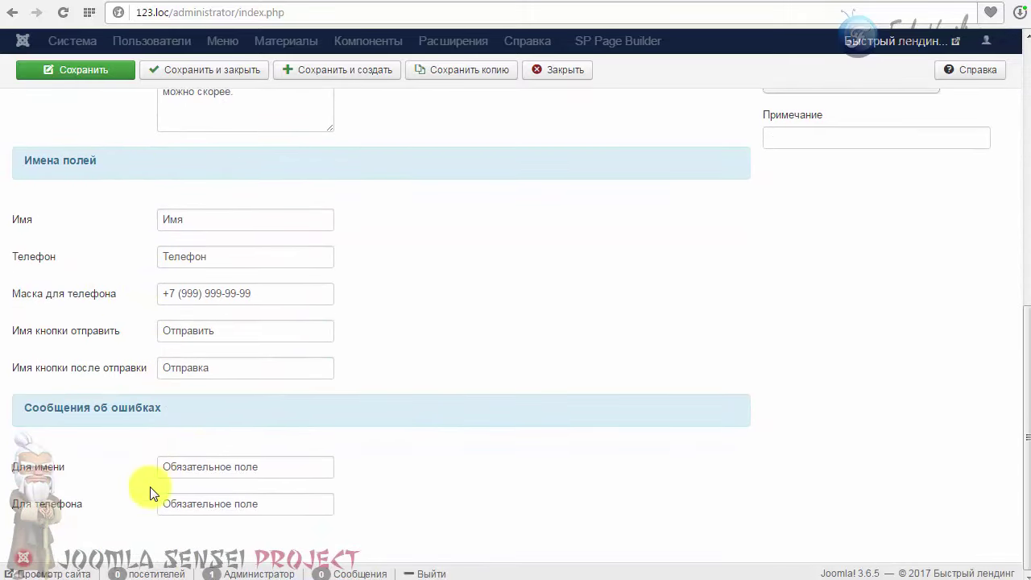
{"action": "scroll", "coordinate": [197, 441], "scroll_direction": "up", "scroll_amount": 4}
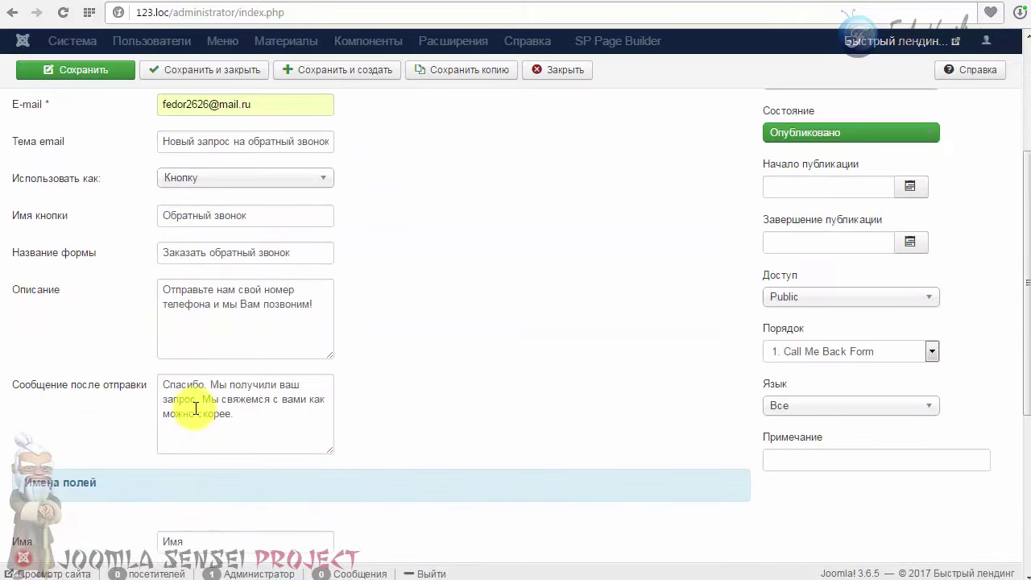
{"action": "scroll", "coordinate": [197, 403], "scroll_direction": "up", "scroll_amount": 1}
{"action": "scroll", "coordinate": [180, 352], "scroll_direction": "up", "scroll_amount": 1}
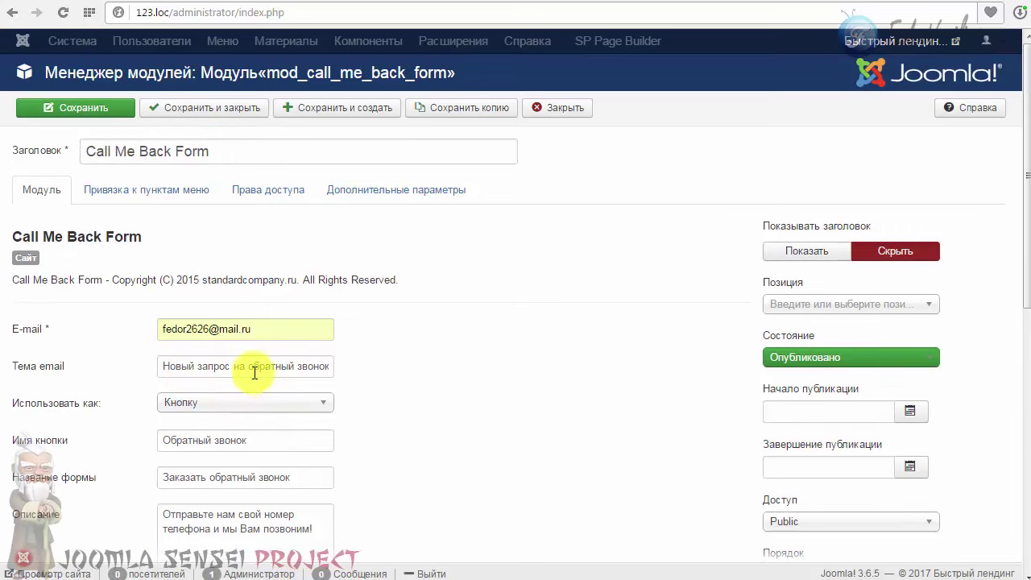
{"action": "left_click", "coordinate": [227, 108]}
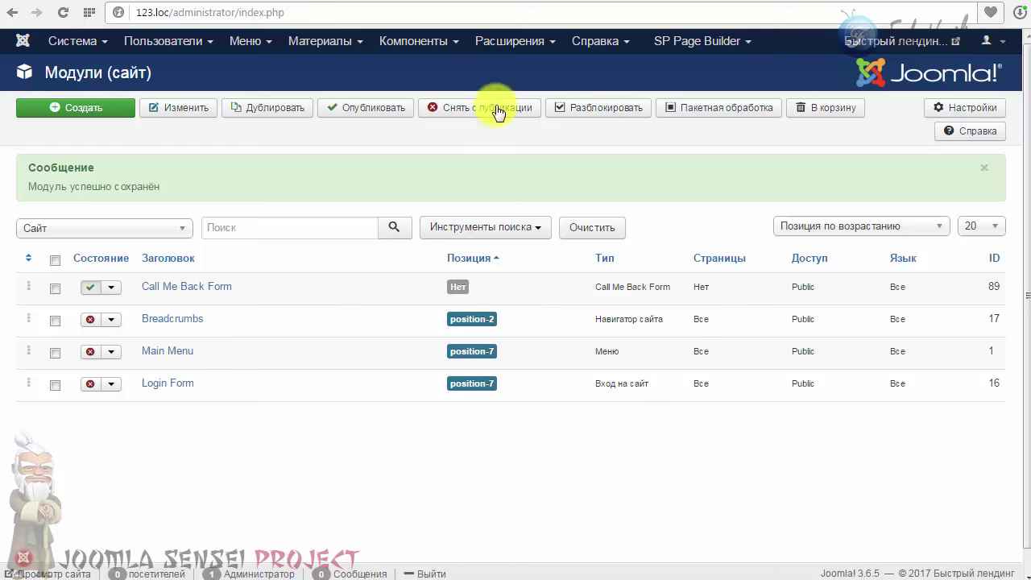
- Look at the demo callback form on test.loc and open the ГЛАВНАЯ page in SP Page Builder for editing
{"action": "left_click", "coordinate": [668, 40]}
{"action": "left_click", "coordinate": [685, 64]}
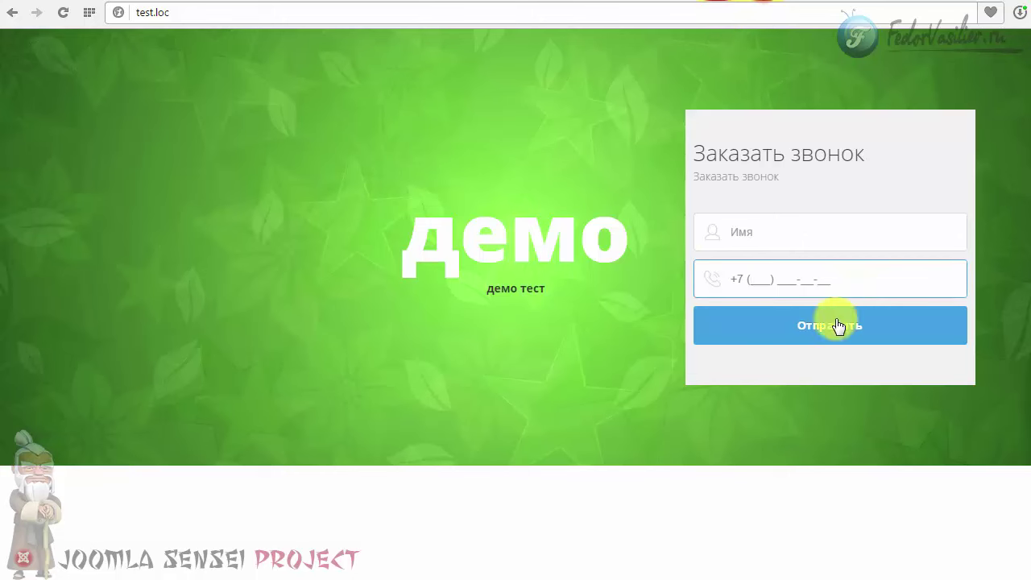
{"action": "left_click", "coordinate": [831, 322]}
{"action": "left_click", "coordinate": [587, 375]}
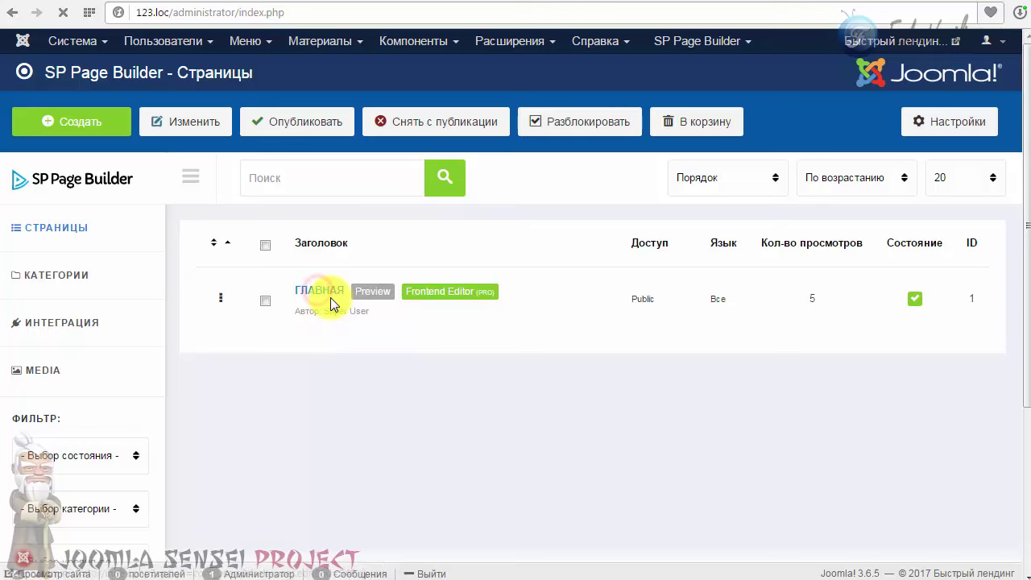
{"action": "left_click", "coordinate": [330, 298]}
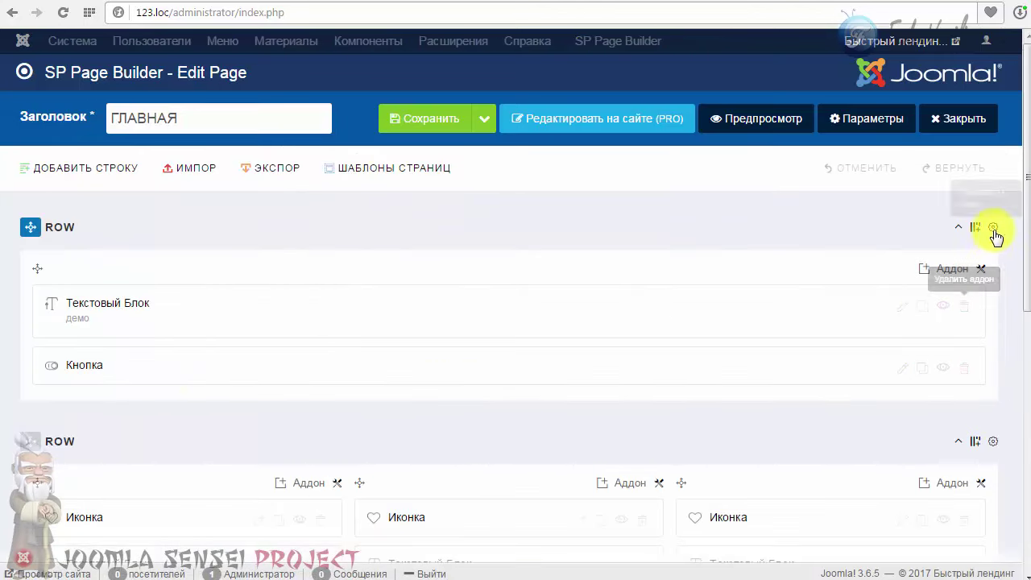
- Split the first row into three equal columns and move its Текстовый Блок and Кнопка addons into the middle column
{"action": "left_click", "coordinate": [981, 229]}
{"action": "left_click", "coordinate": [700, 364]}
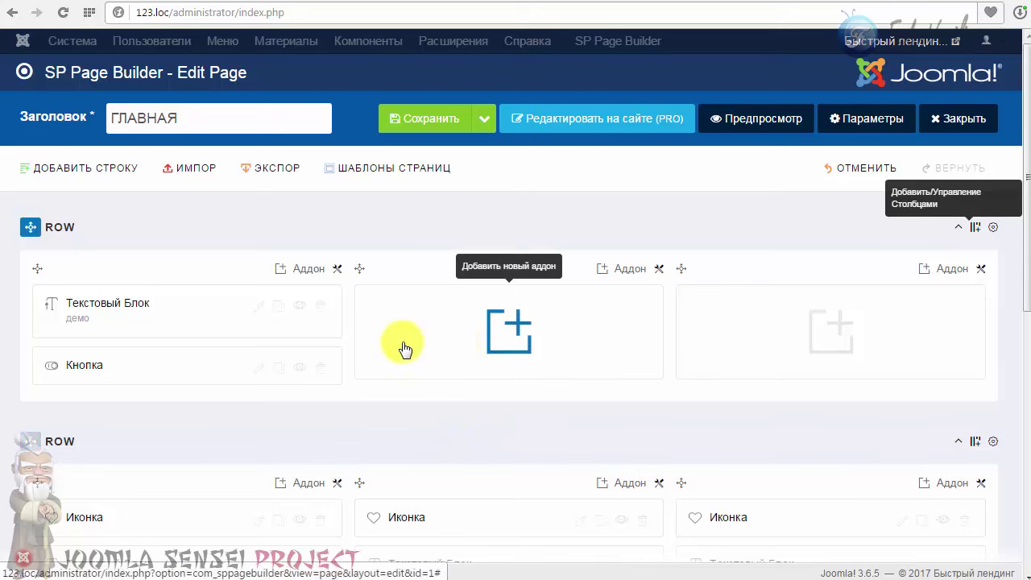
{"action": "left_click_drag", "start_coordinate": [195, 301], "coordinate": [495, 299]}
{"action": "left_click_drag", "start_coordinate": [180, 313], "coordinate": [437, 371]}
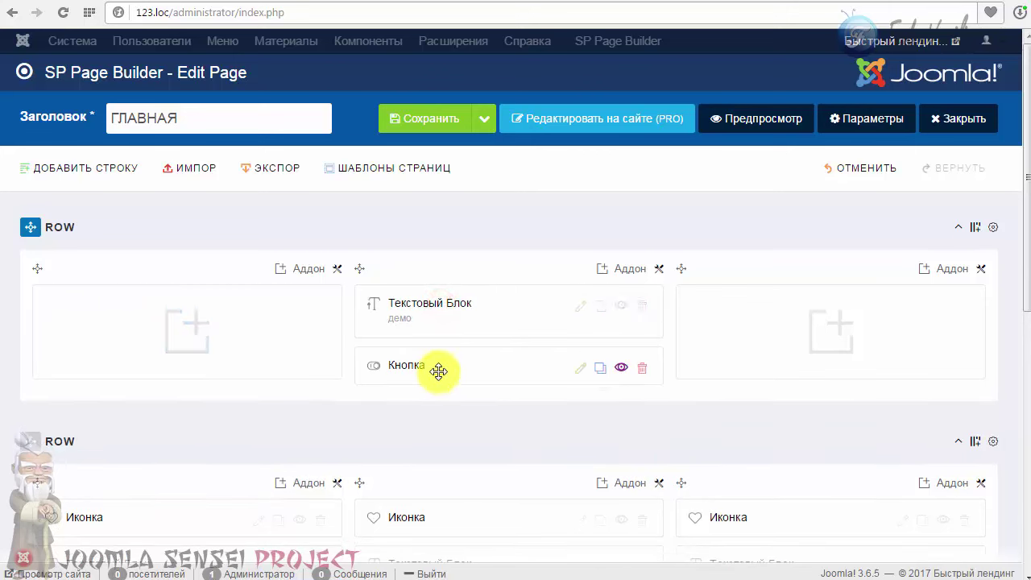
- Add a Joomla Модуль addon with the Call Me Back Form module to the first row's third column and save the page
{"action": "left_click", "coordinate": [838, 332]}
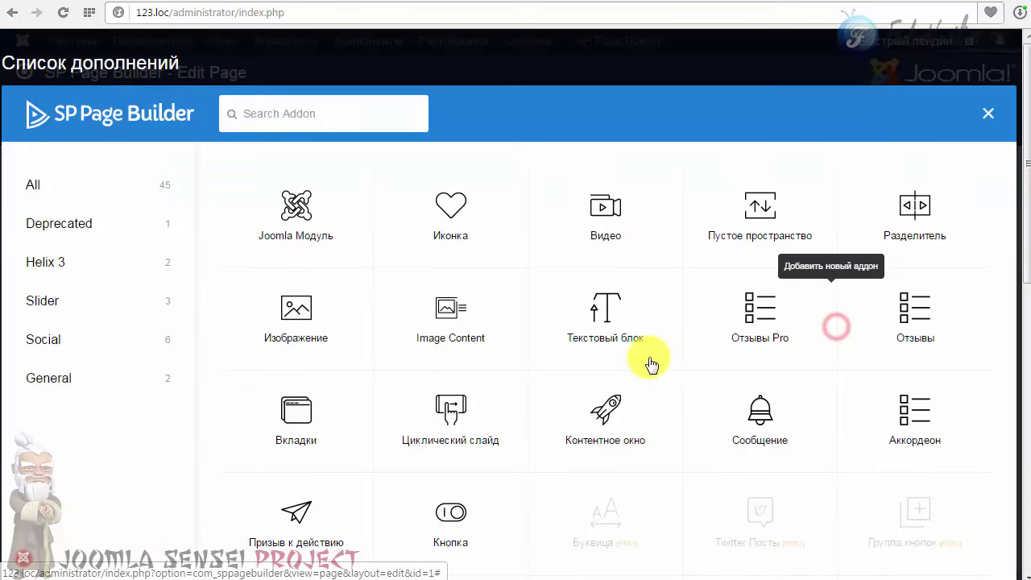
{"action": "left_click", "coordinate": [296, 208]}
{"action": "scroll", "coordinate": [306, 257], "scroll_direction": "down", "scroll_amount": 3}
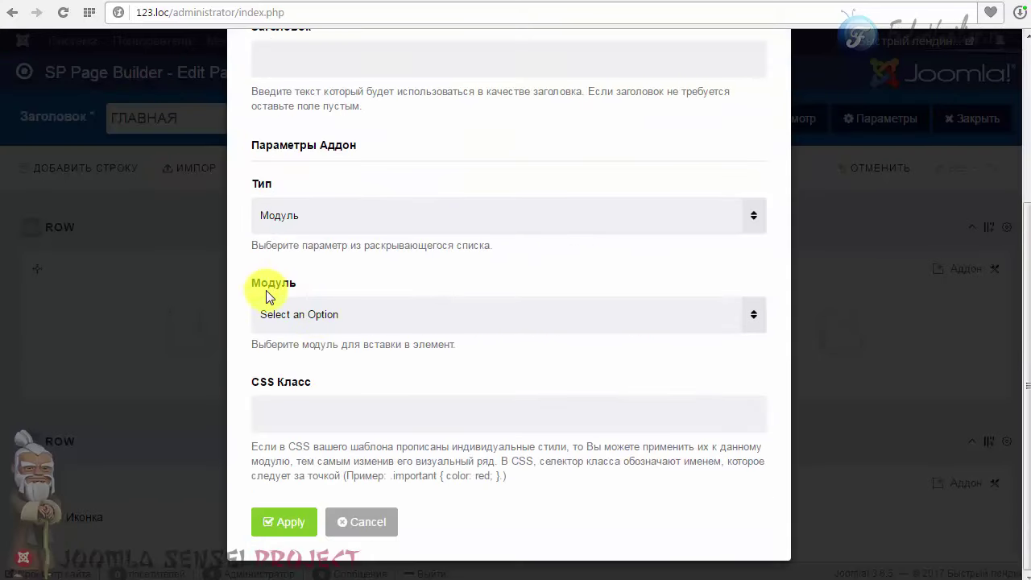
{"action": "left_click", "coordinate": [306, 315]}
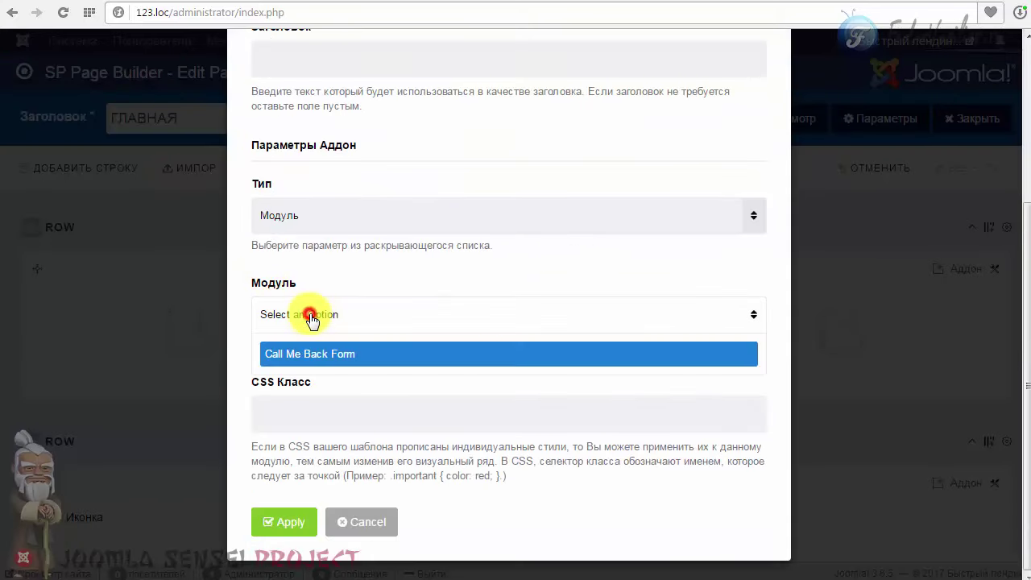
{"action": "left_click", "coordinate": [341, 362]}
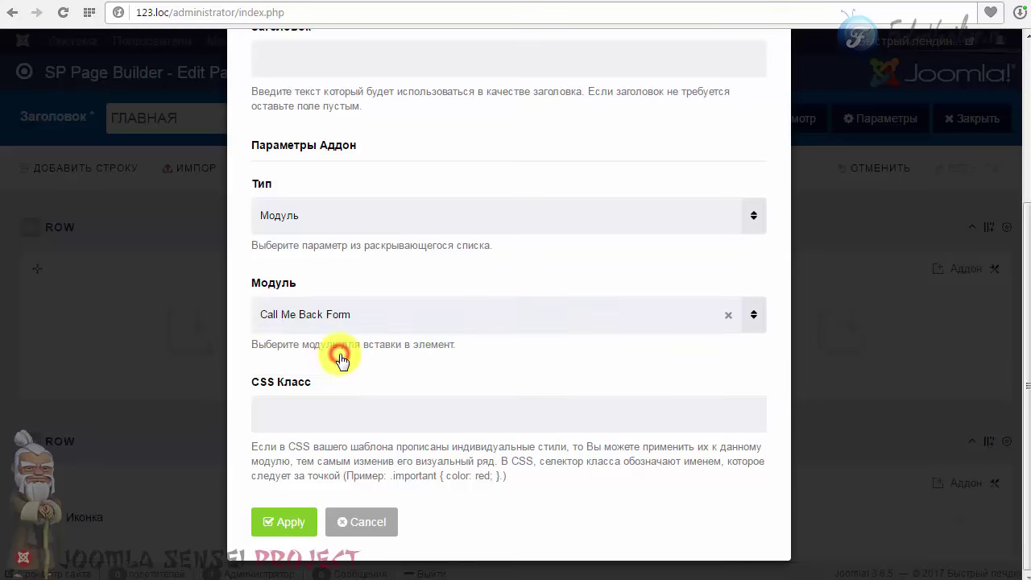
{"action": "left_click", "coordinate": [270, 522]}
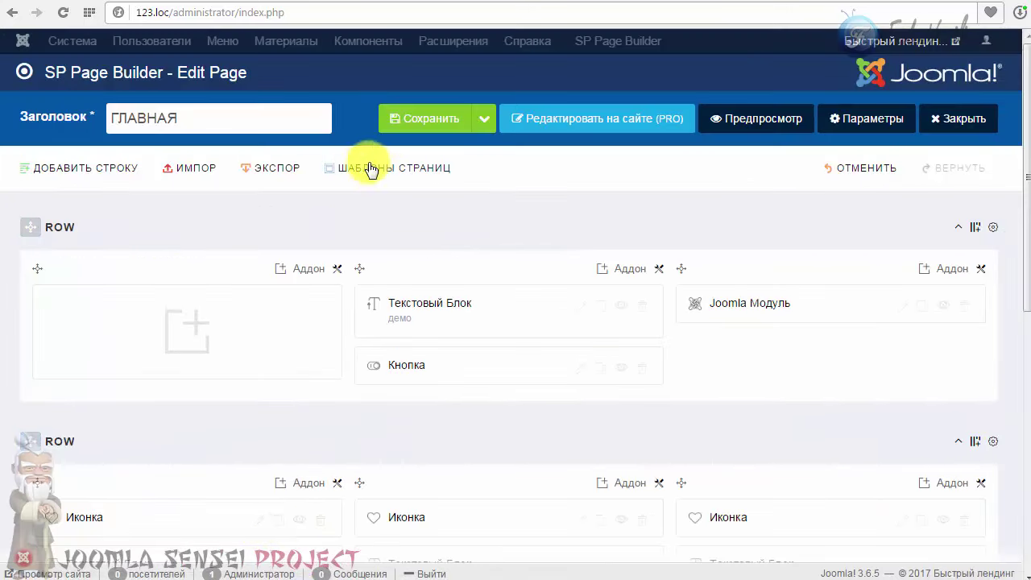
{"action": "left_click", "coordinate": [410, 124]}
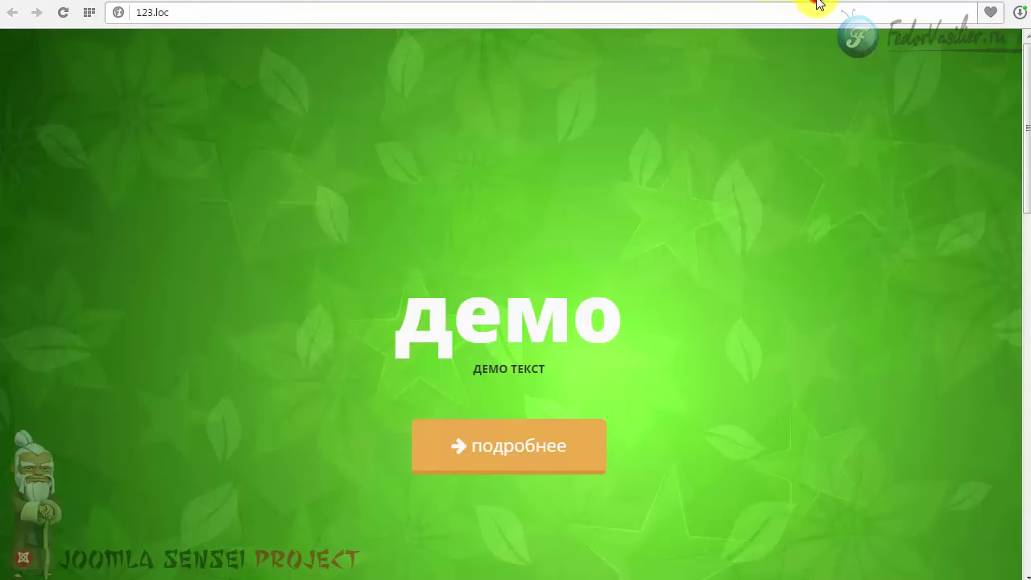
- Reload the 123.loc front page, examine its layout and try the Обратный звонок button
{"action": "left_click", "coordinate": [57, 18]}
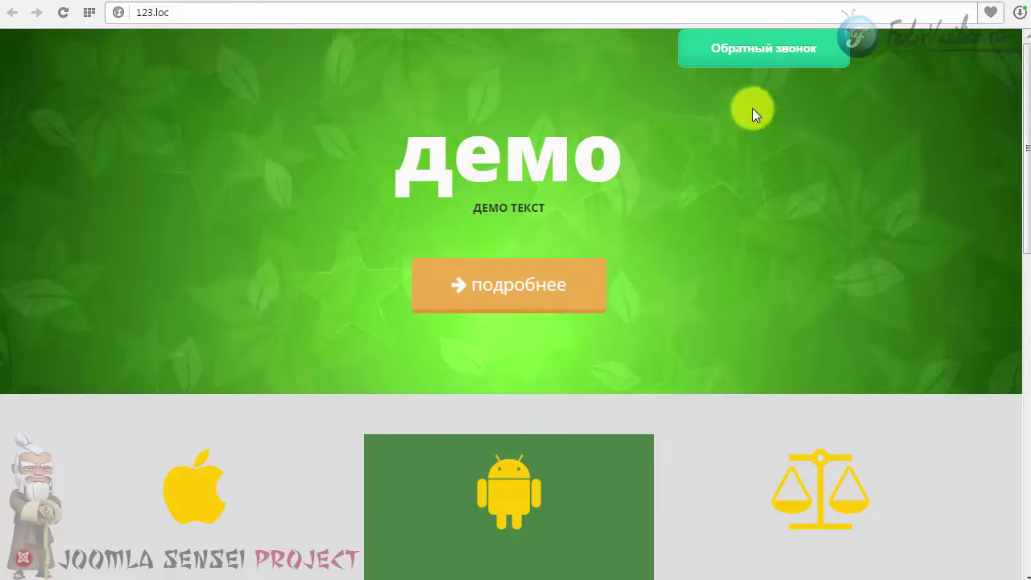
{"action": "scroll", "coordinate": [757, 96], "scroll_direction": "down", "scroll_amount": 2}
{"action": "scroll", "coordinate": [703, 190], "scroll_direction": "up", "scroll_amount": 2}
{"action": "scroll", "coordinate": [698, 270], "scroll_direction": "down", "scroll_amount": 3}
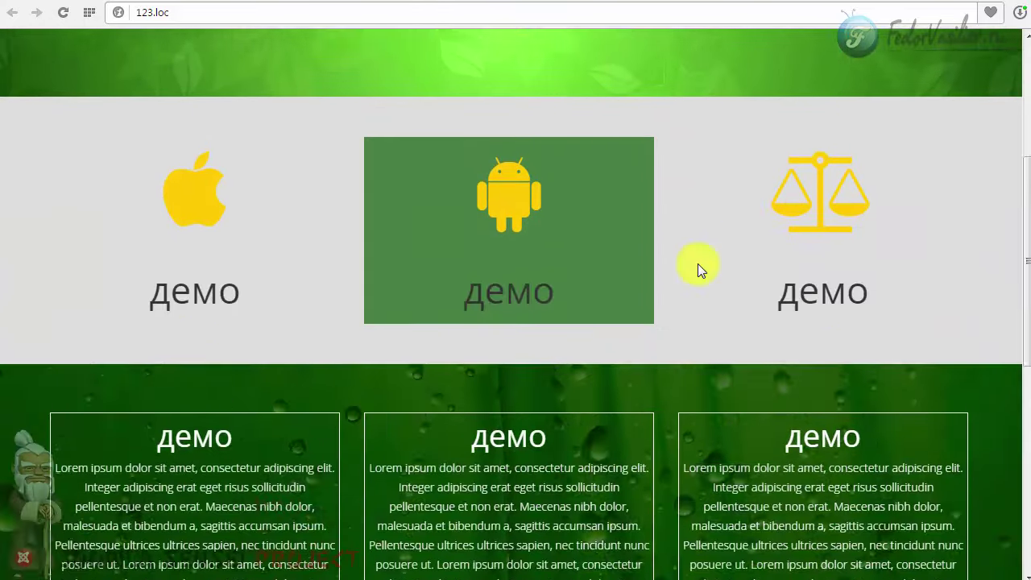
{"action": "scroll", "coordinate": [697, 263], "scroll_direction": "up", "scroll_amount": 3}
{"action": "left_click", "coordinate": [725, 58]}
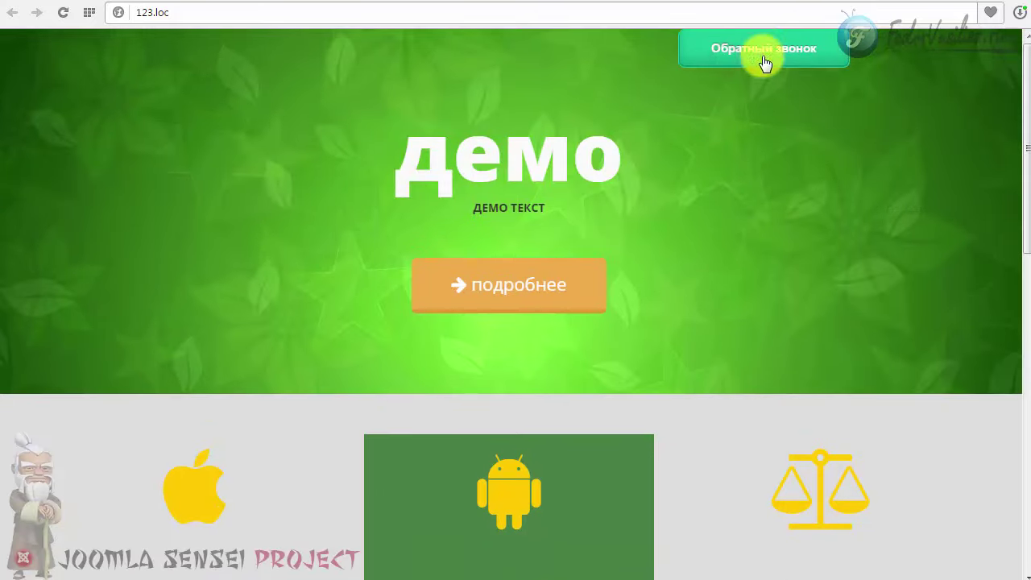
{"action": "left_click", "coordinate": [762, 47]}
{"action": "scroll", "coordinate": [694, 286], "scroll_direction": "down", "scroll_amount": 2}
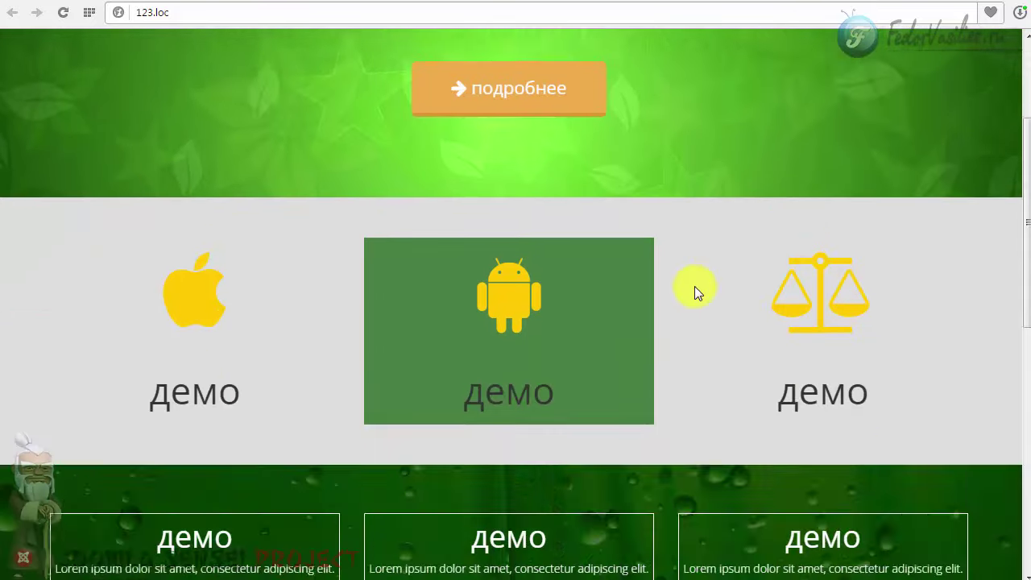
{"action": "scroll", "coordinate": [695, 286], "scroll_direction": "up", "scroll_amount": 2}
{"action": "left_click", "coordinate": [751, 60]}
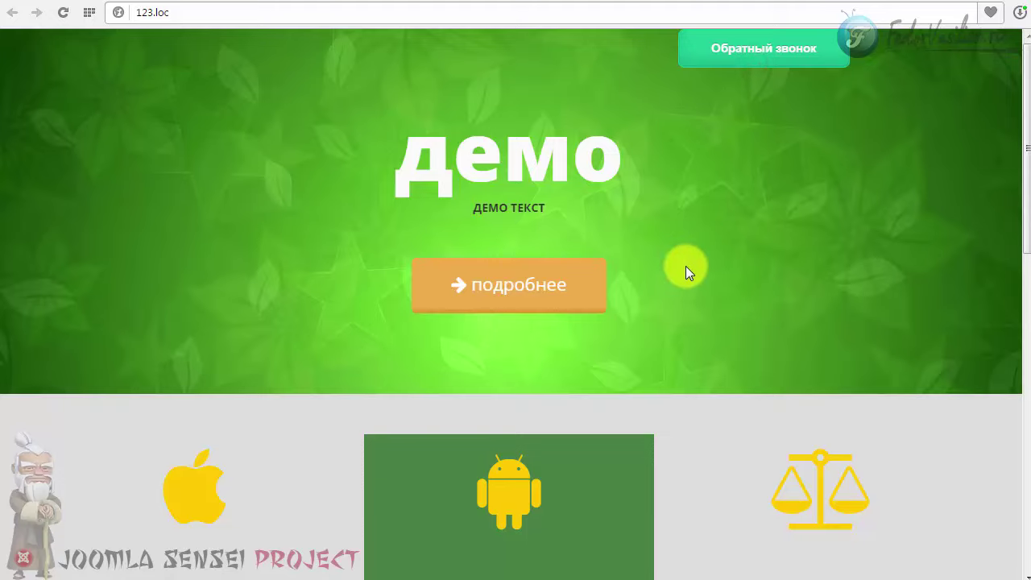
{"action": "scroll", "coordinate": [582, 330], "scroll_direction": "down", "scroll_amount": 6}
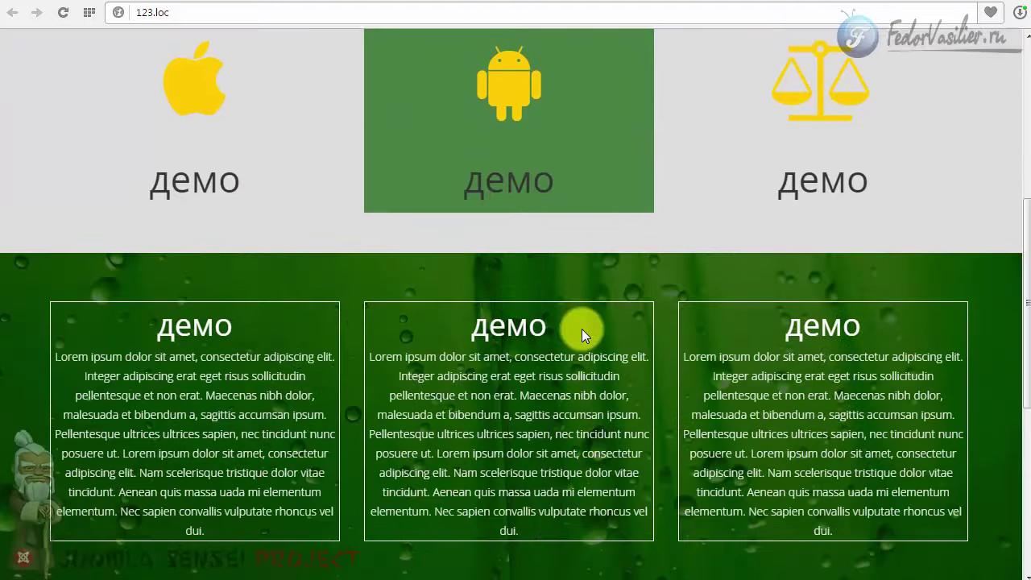
{"action": "scroll", "coordinate": [668, 144], "scroll_direction": "up", "scroll_amount": 6}
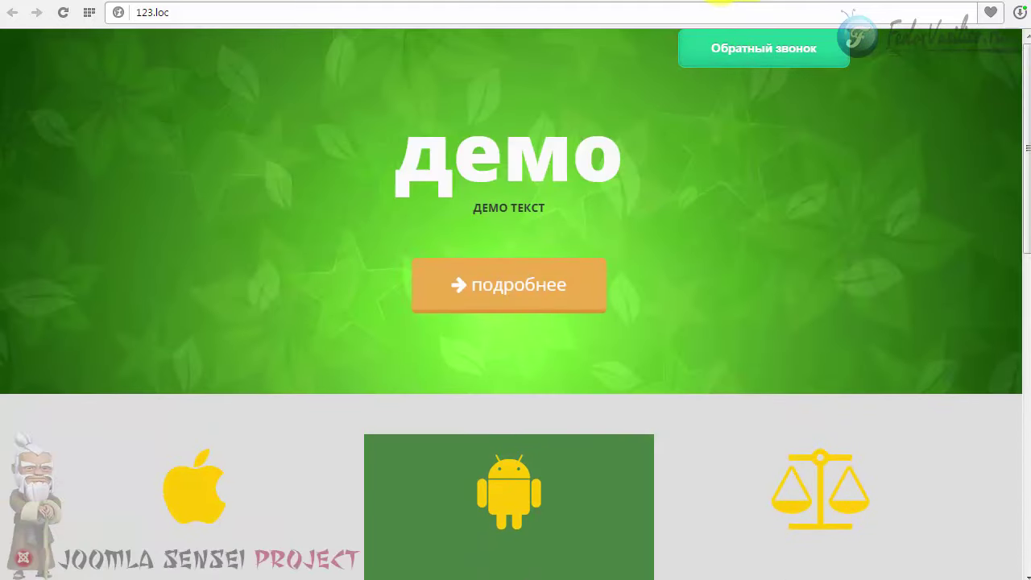
- Check the demo form on test.loc, close the page editor and reopen the Call Me Back Form module from the module manager
{"action": "left_click", "coordinate": [715, 1]}
{"action": "left_click", "coordinate": [770, 2]}
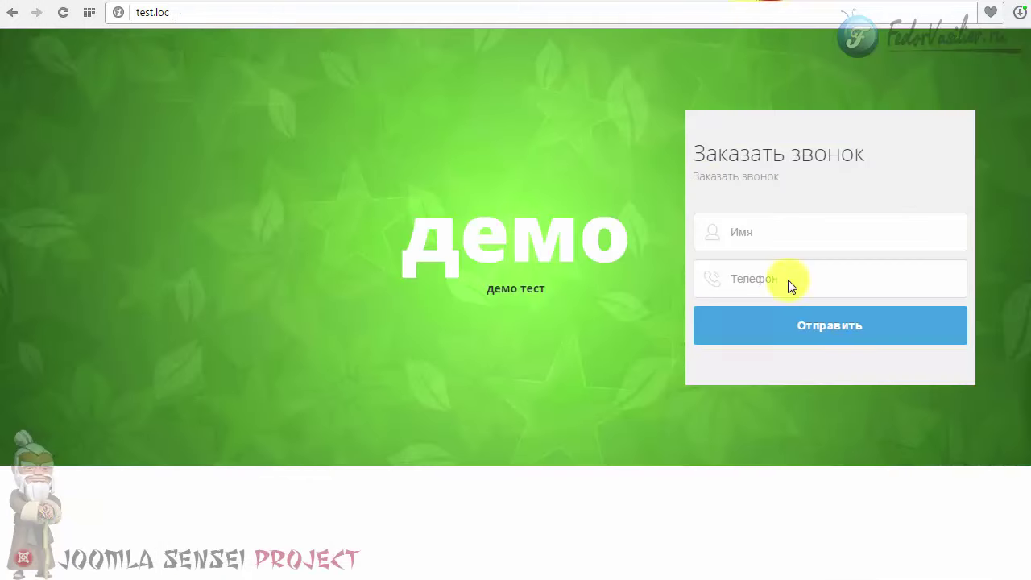
{"action": "left_click", "coordinate": [779, 2]}
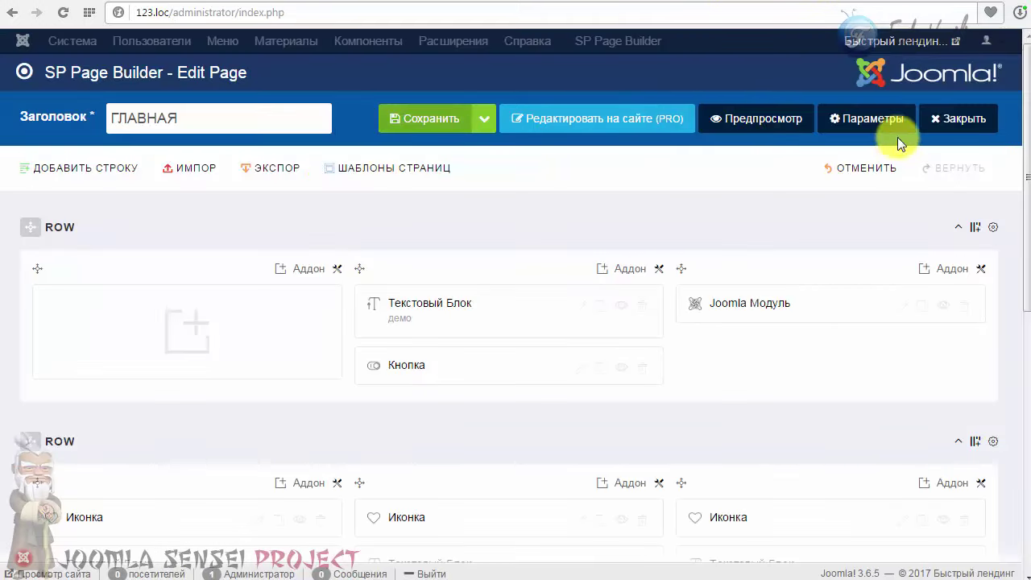
{"action": "left_click", "coordinate": [941, 123]}
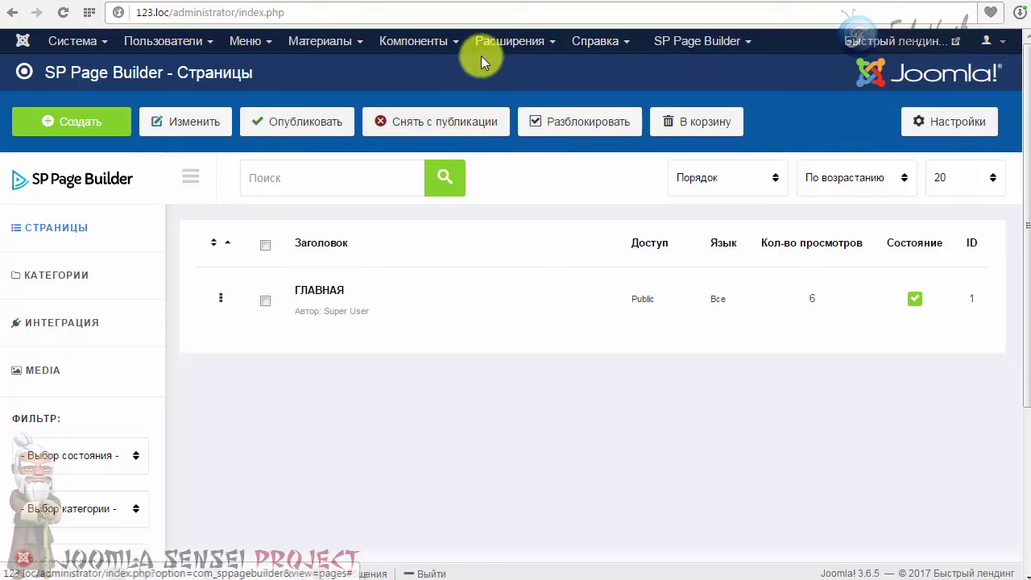
{"action": "left_click", "coordinate": [489, 42]}
{"action": "left_click", "coordinate": [516, 102]}
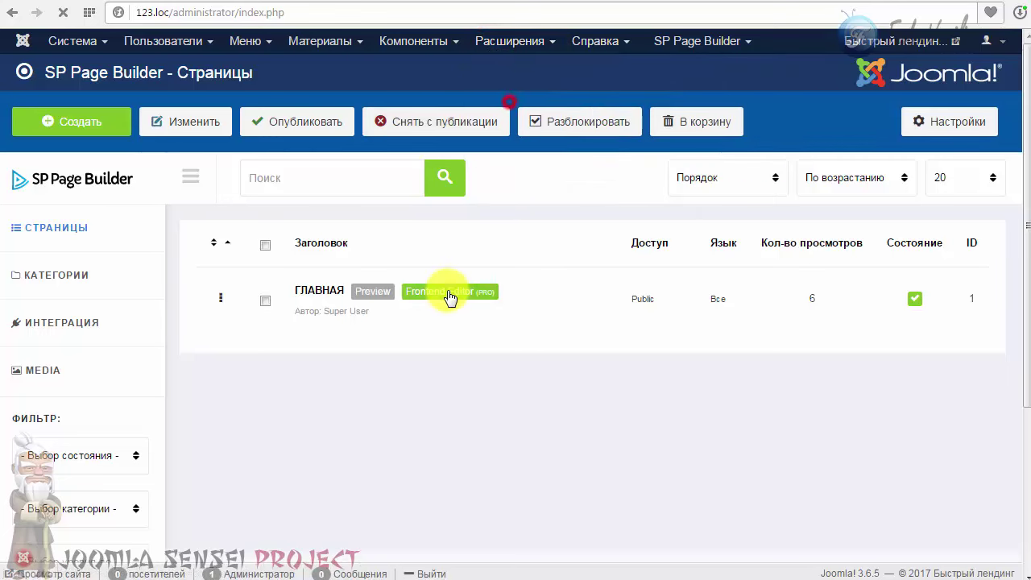
{"action": "left_click", "coordinate": [184, 224]}
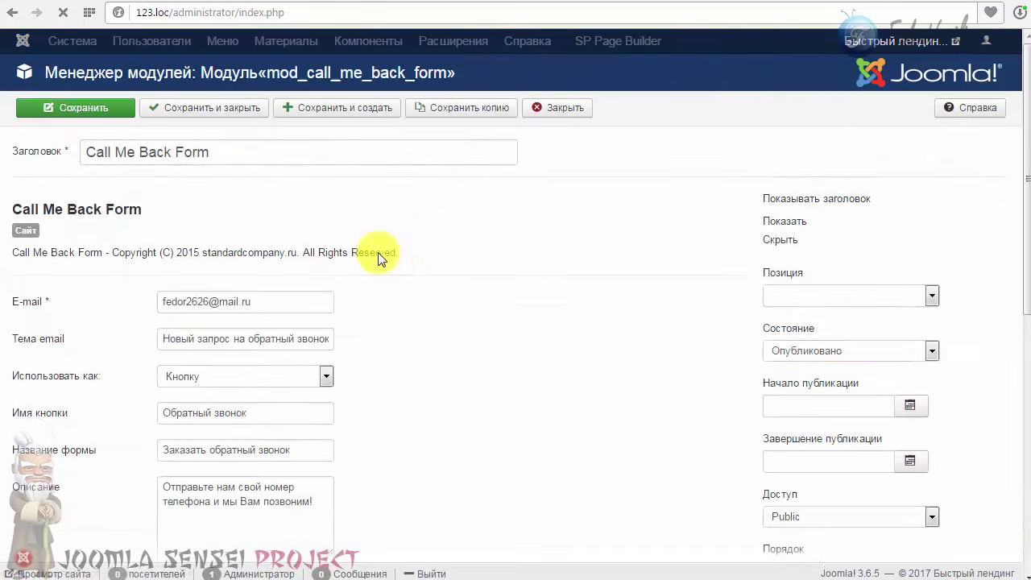
- Set the module's Использовать как option to Простую форму, save and close it, and reload the 123.loc page
{"action": "scroll", "coordinate": [412, 305], "scroll_direction": "down", "scroll_amount": 2}
{"action": "left_click", "coordinate": [241, 243]}
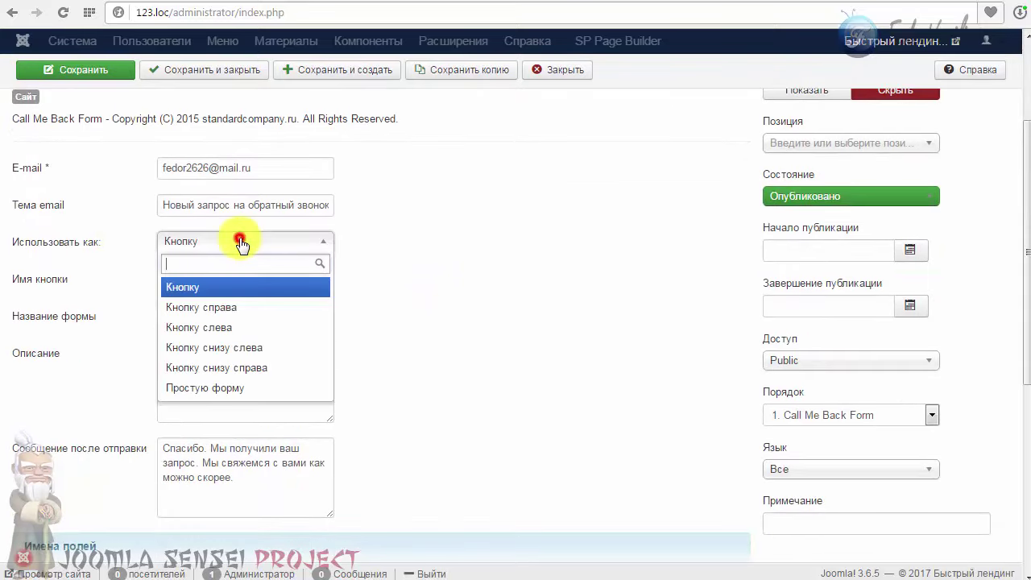
{"action": "left_click", "coordinate": [194, 391]}
{"action": "left_click", "coordinate": [235, 71]}
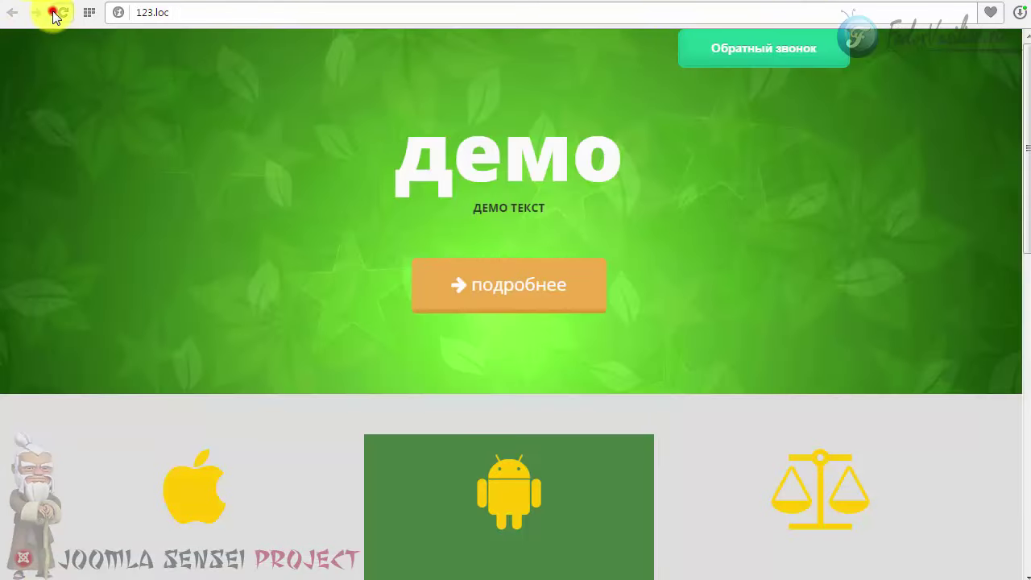
{"action": "left_click", "coordinate": [53, 12]}
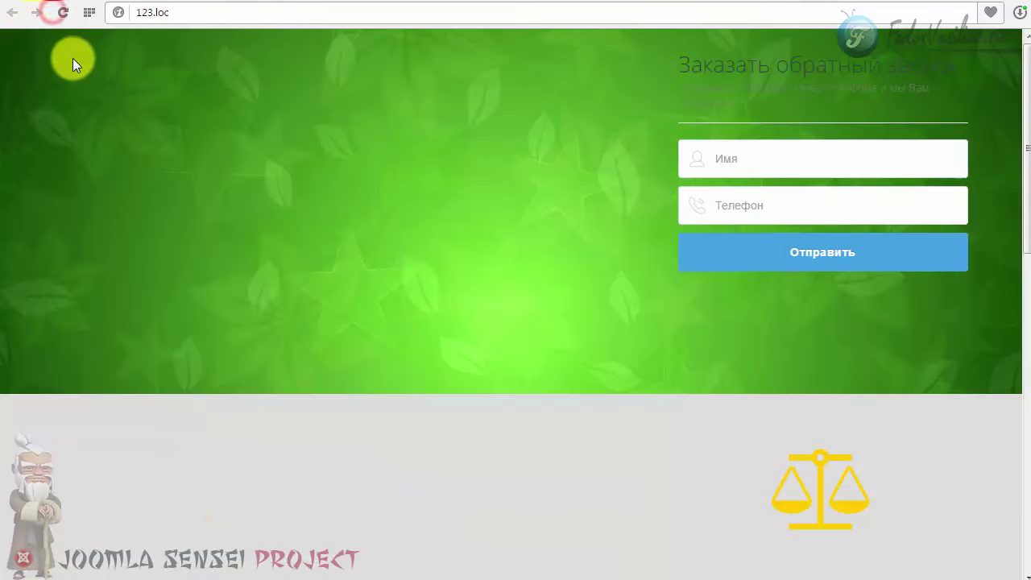
- Check the callback form on the front page and open the ГЛАВНАЯ page for editing in SP Page Builder
{"action": "left_click", "coordinate": [764, 159]}
{"action": "left_click", "coordinate": [779, 320]}
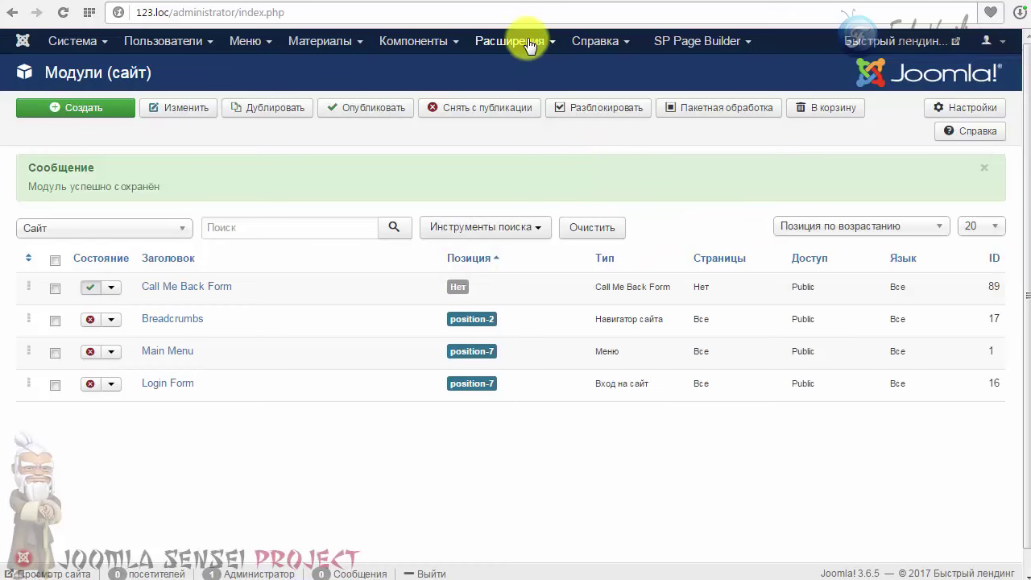
{"action": "left_click", "coordinate": [595, 40]}
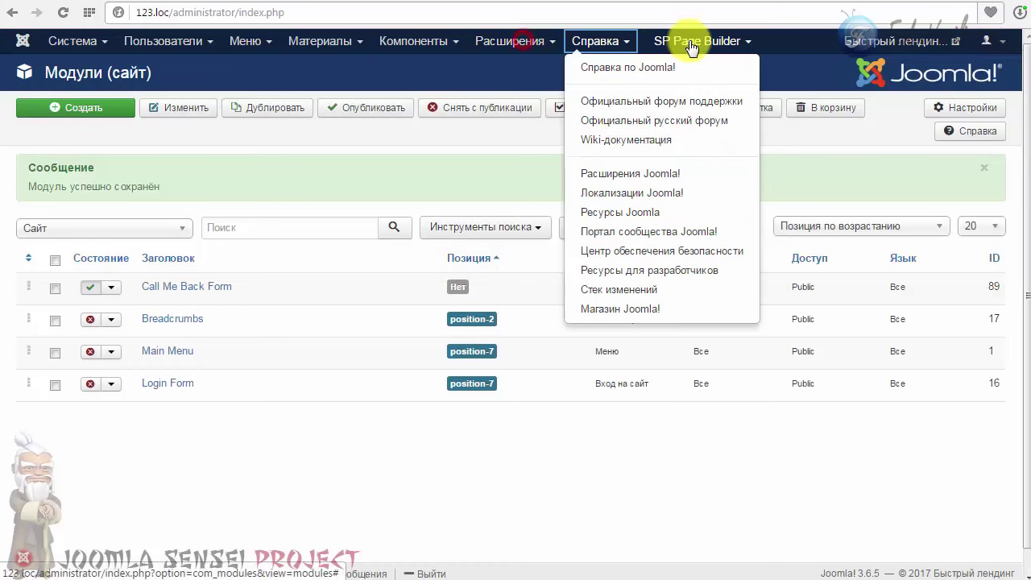
{"action": "left_click", "coordinate": [694, 40]}
{"action": "left_click", "coordinate": [699, 74]}
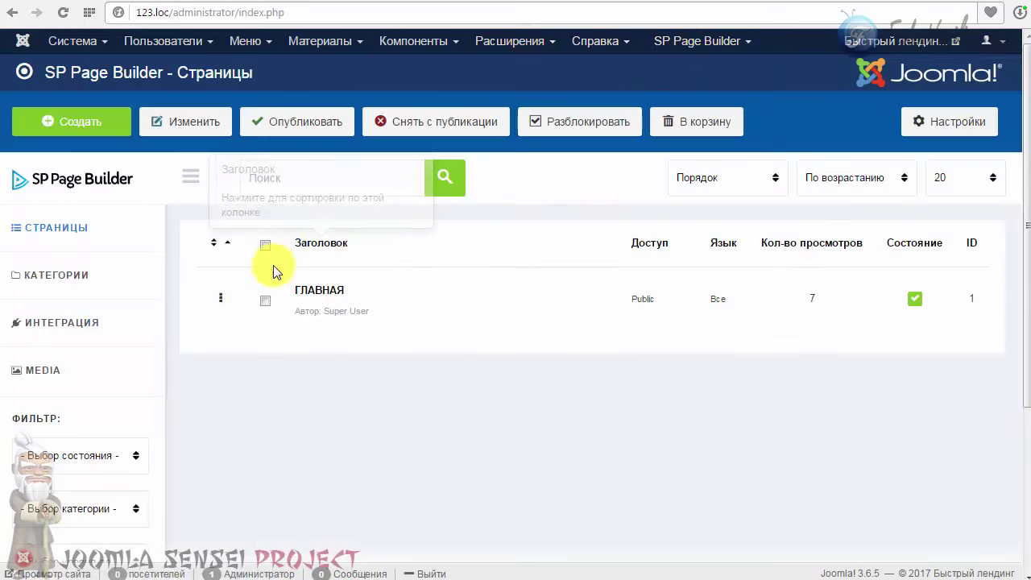
{"action": "left_click", "coordinate": [313, 294]}
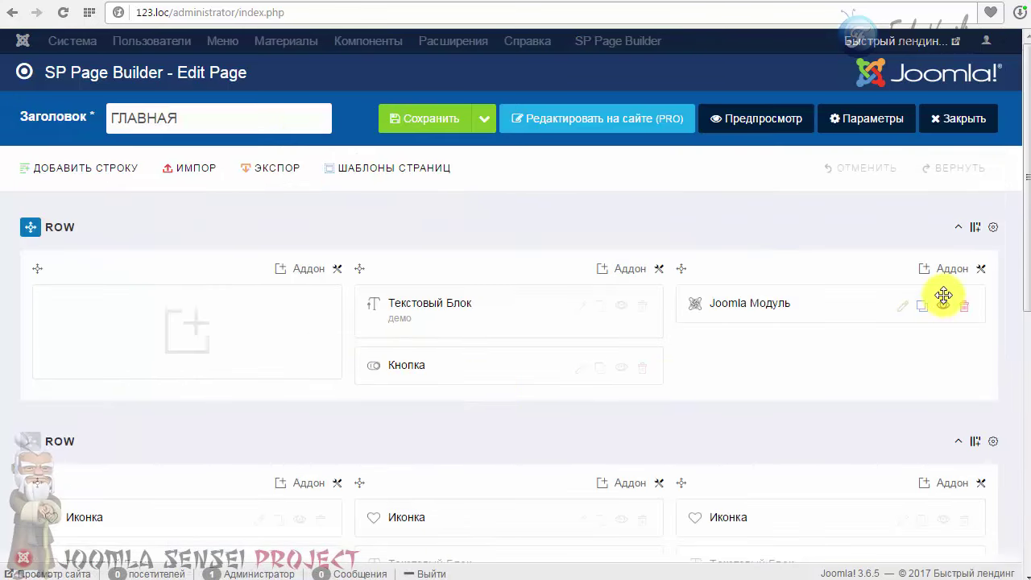
- Set the background colour of the first row's third column to rgba(219, 219, 219, 1), save the page and reload 123.loc
{"action": "left_click", "coordinate": [981, 269]}
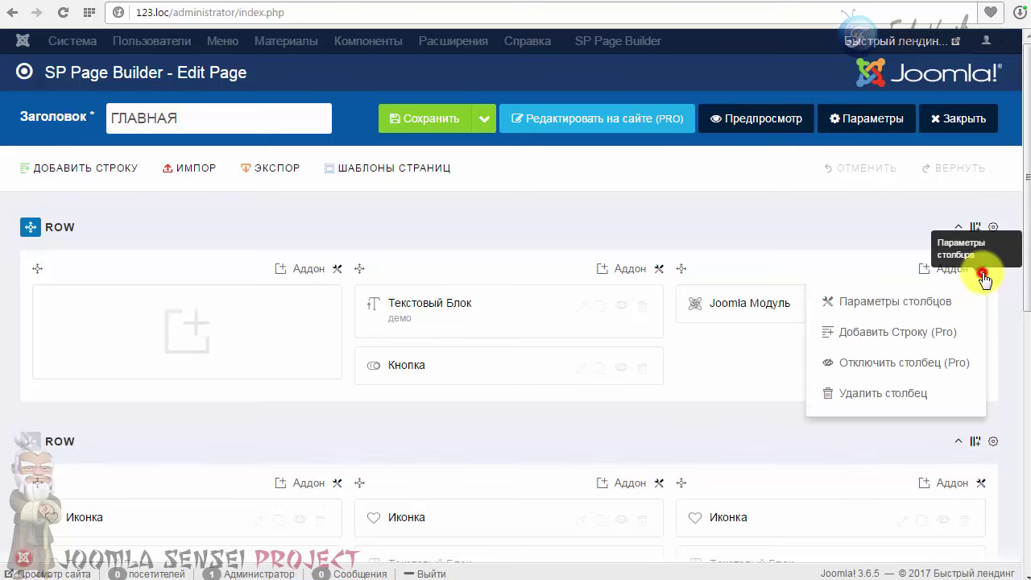
{"action": "left_click", "coordinate": [895, 302]}
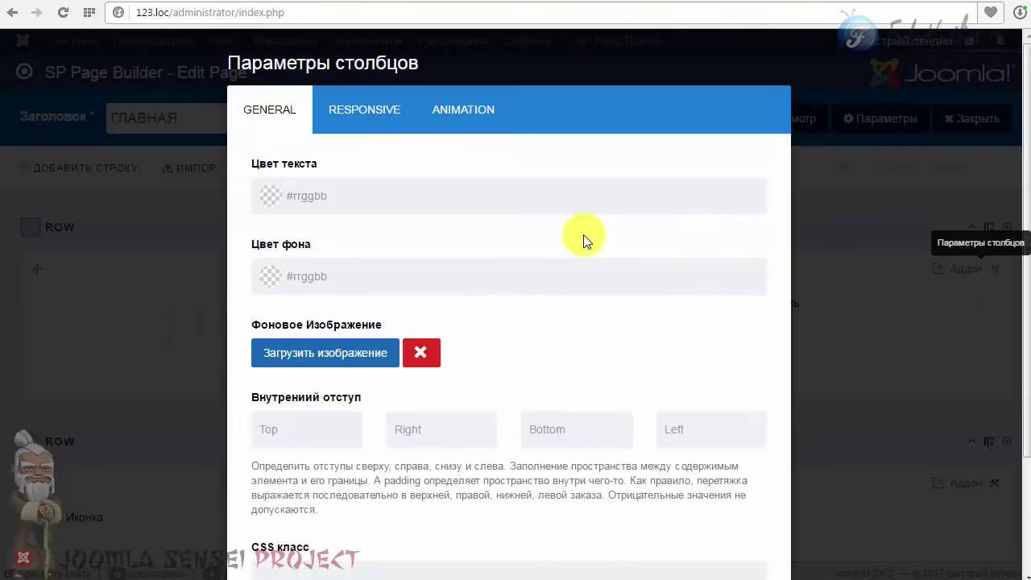
{"action": "left_click", "coordinate": [268, 278]}
{"action": "left_click", "coordinate": [267, 336]}
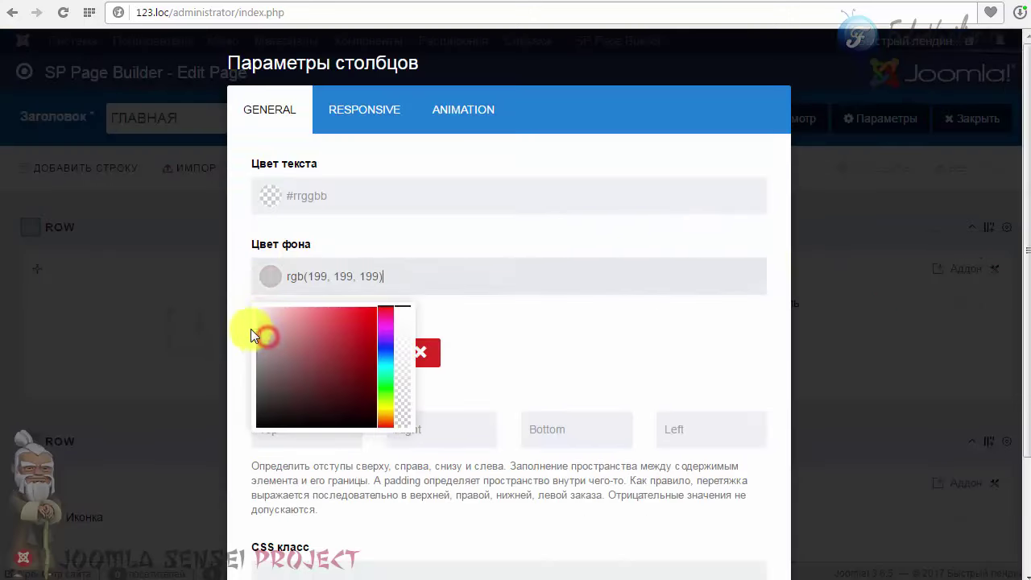
{"action": "left_click", "coordinate": [248, 324]}
{"action": "left_click", "coordinate": [564, 330]}
{"action": "scroll", "coordinate": [564, 332], "scroll_direction": "down", "scroll_amount": 2}
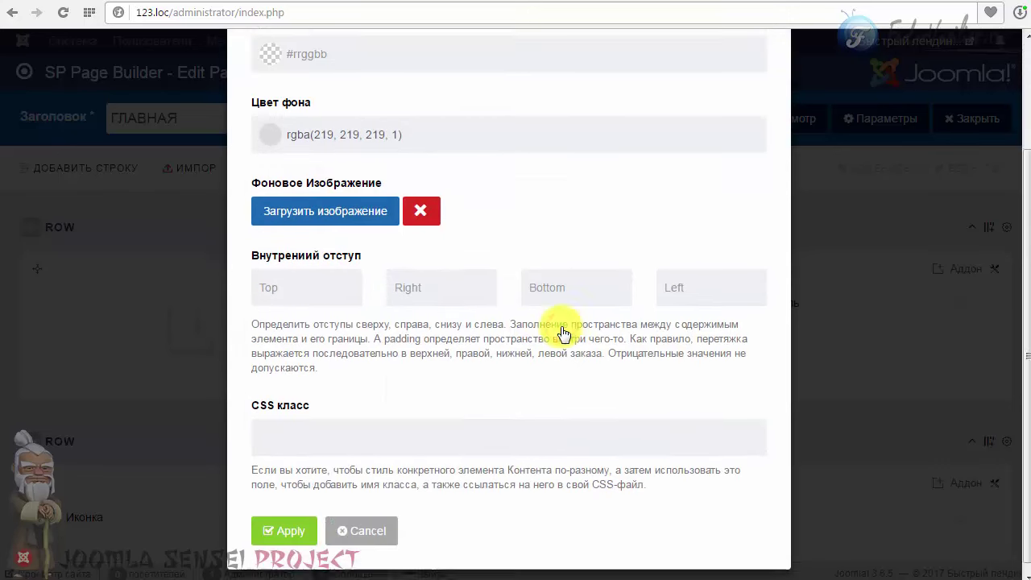
{"action": "left_click", "coordinate": [287, 520]}
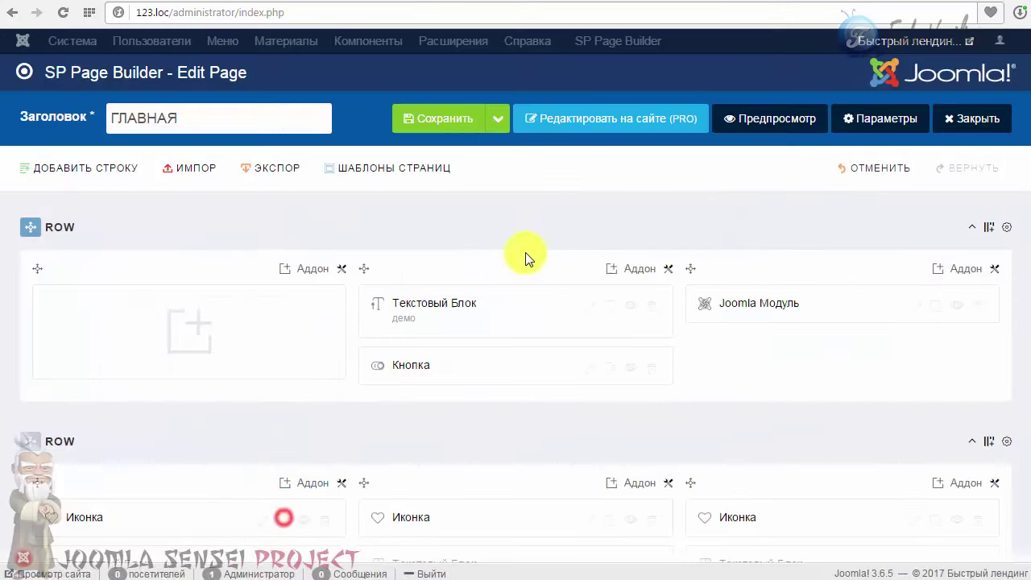
{"action": "left_click", "coordinate": [433, 121]}
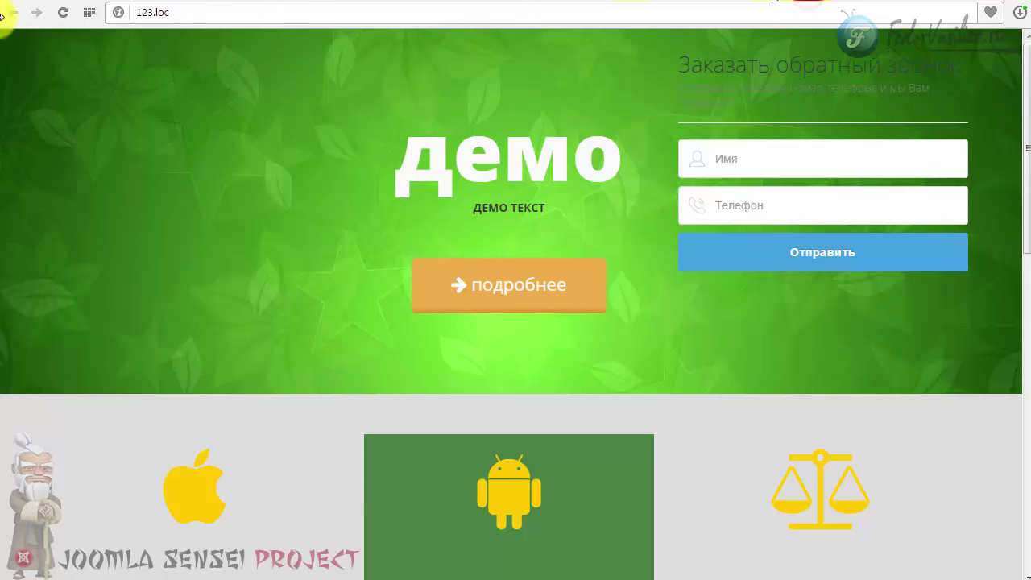
{"action": "left_click", "coordinate": [68, 14]}
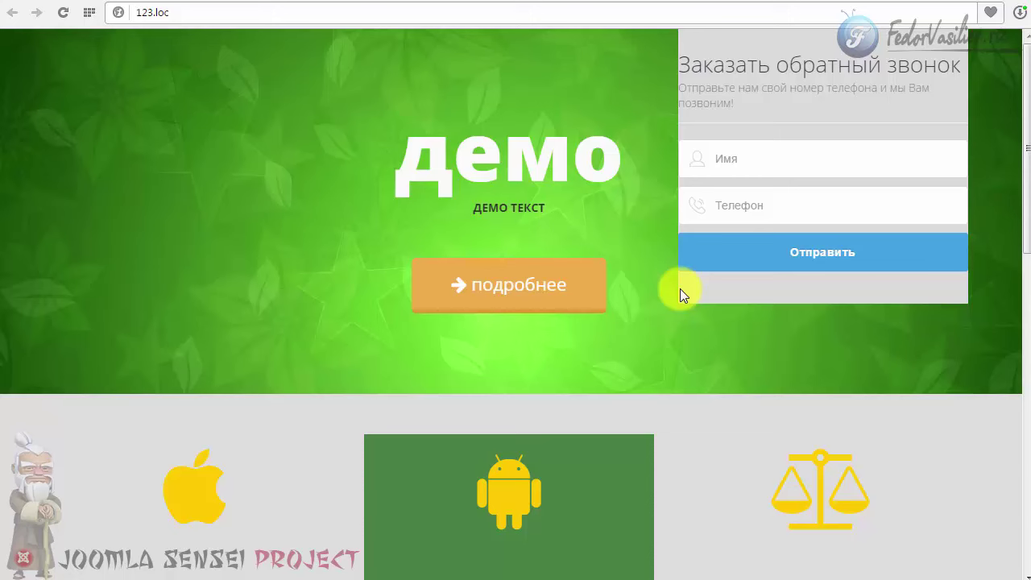
- Reopen the settings of the first row's third column, set its right inner padding to 10px and copy that value
{"action": "left_click", "coordinate": [765, 2]}
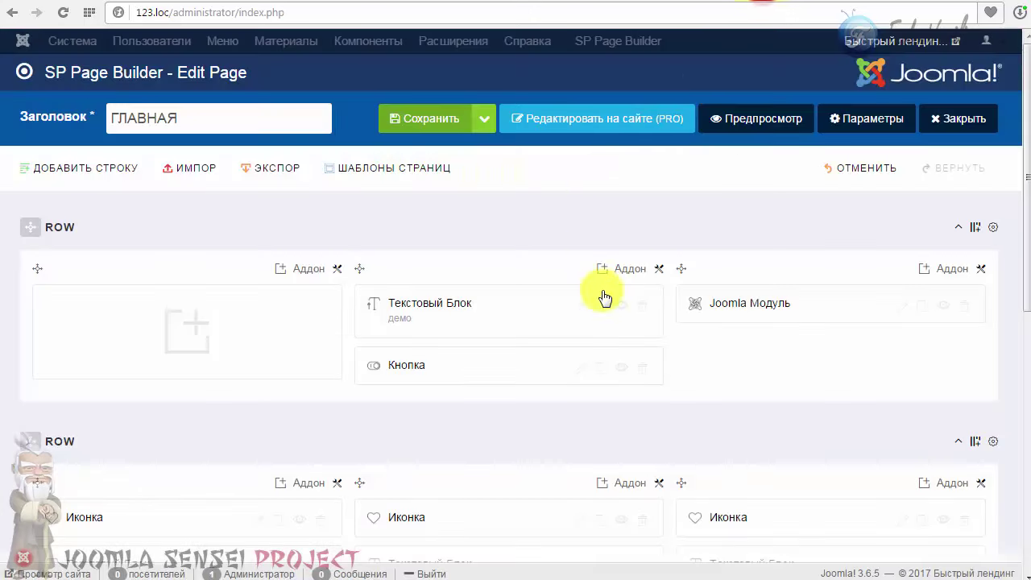
{"action": "left_click", "coordinate": [982, 268]}
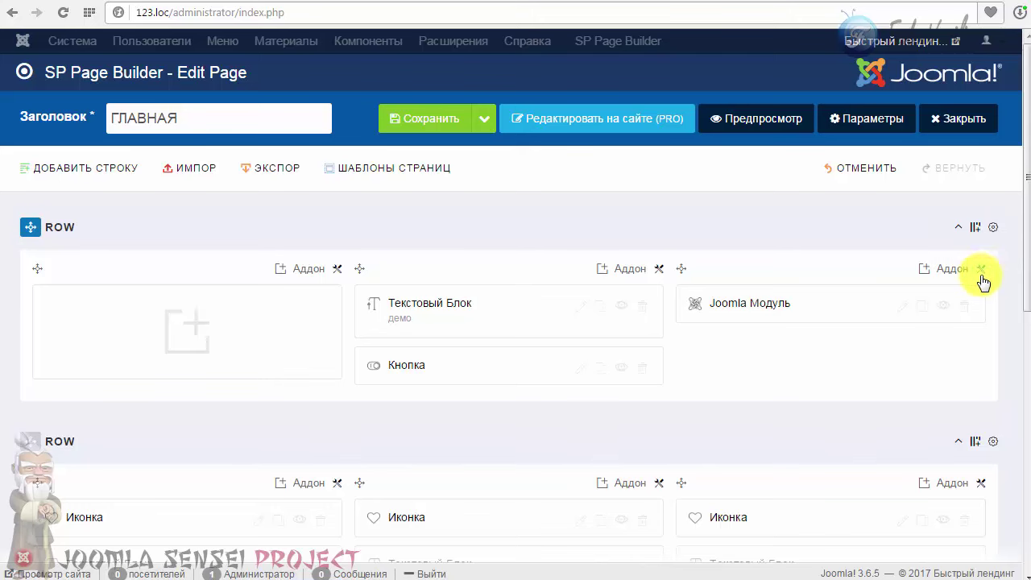
{"action": "left_click", "coordinate": [981, 276]}
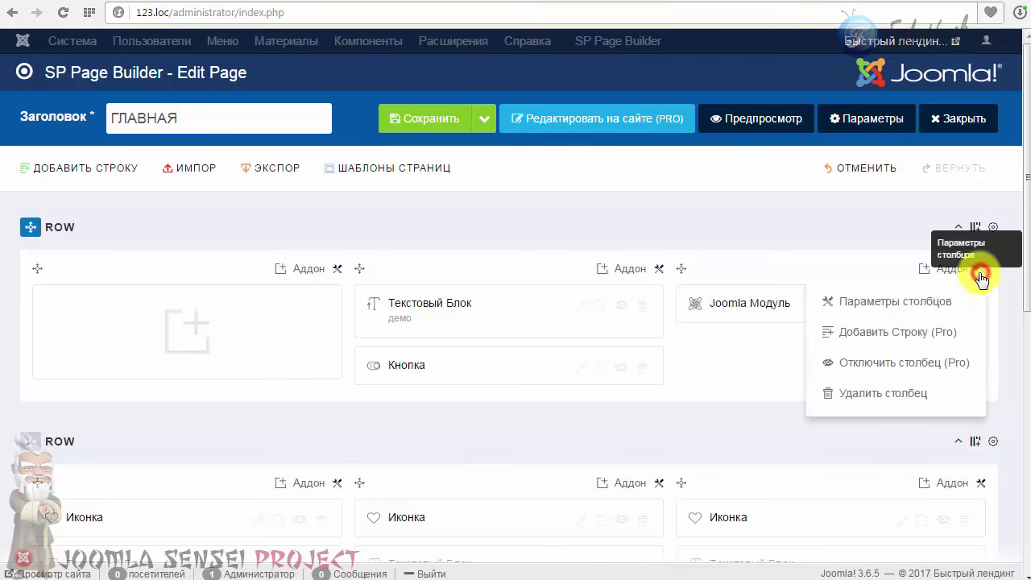
{"action": "left_click", "coordinate": [898, 295]}
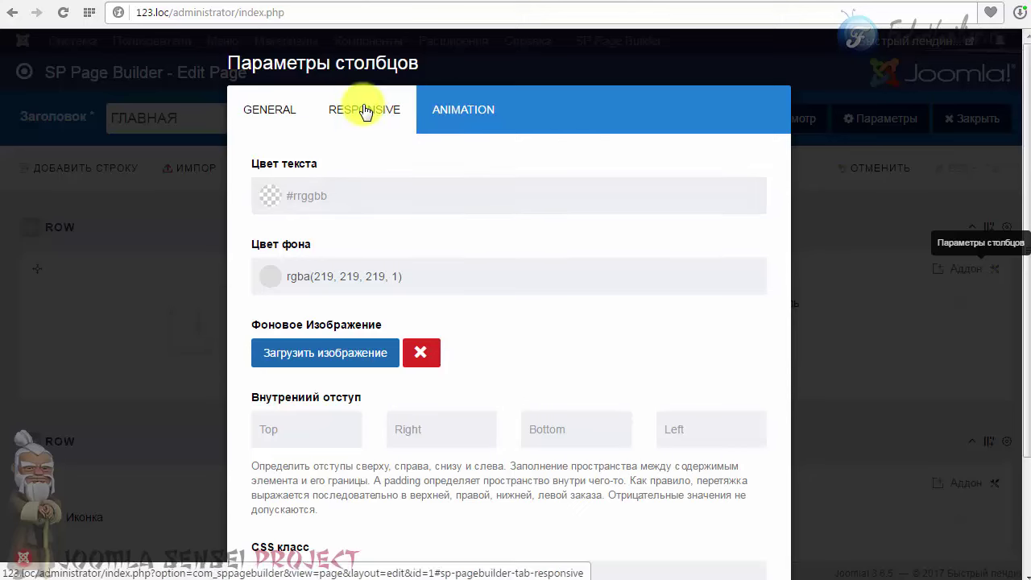
{"action": "scroll", "coordinate": [443, 226], "scroll_direction": "down", "scroll_amount": 1}
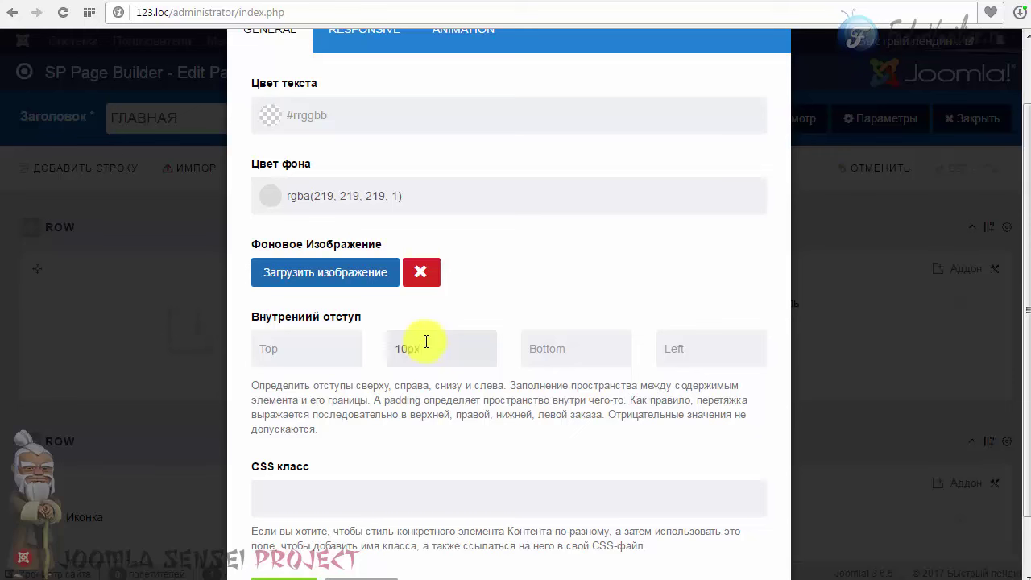
{"action": "left_click_drag", "start_coordinate": [426, 342], "coordinate": [368, 358]}
{"action": "right_click", "coordinate": [403, 345]}
{"action": "left_click", "coordinate": [444, 374]}
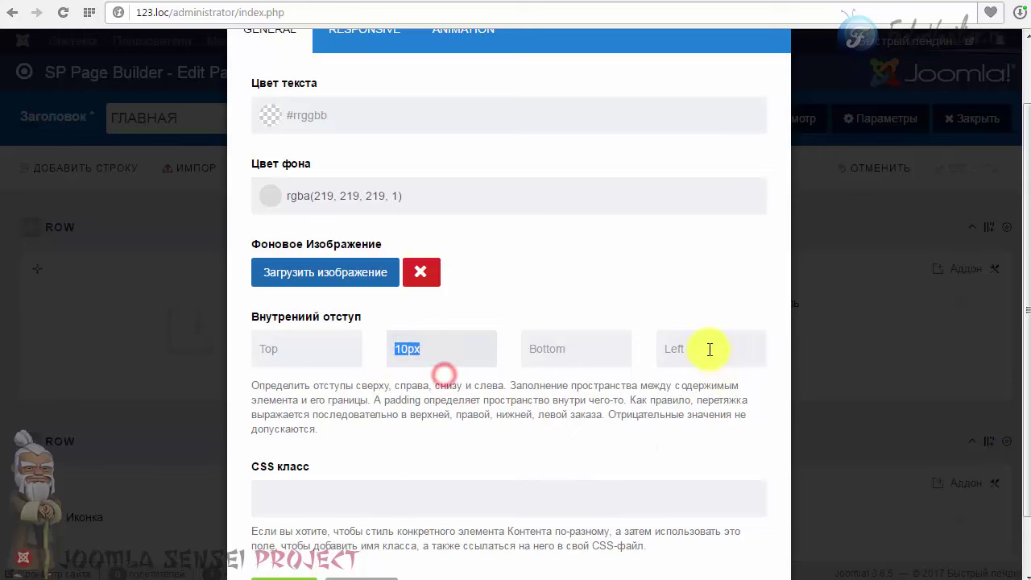
- Set the column's left inner padding to 10px and its top and bottom padding to 0px, and apply the settings
{"action": "right_click", "coordinate": [709, 348]}
{"action": "left_click", "coordinate": [757, 440]}
{"action": "right_click", "coordinate": [574, 349]}
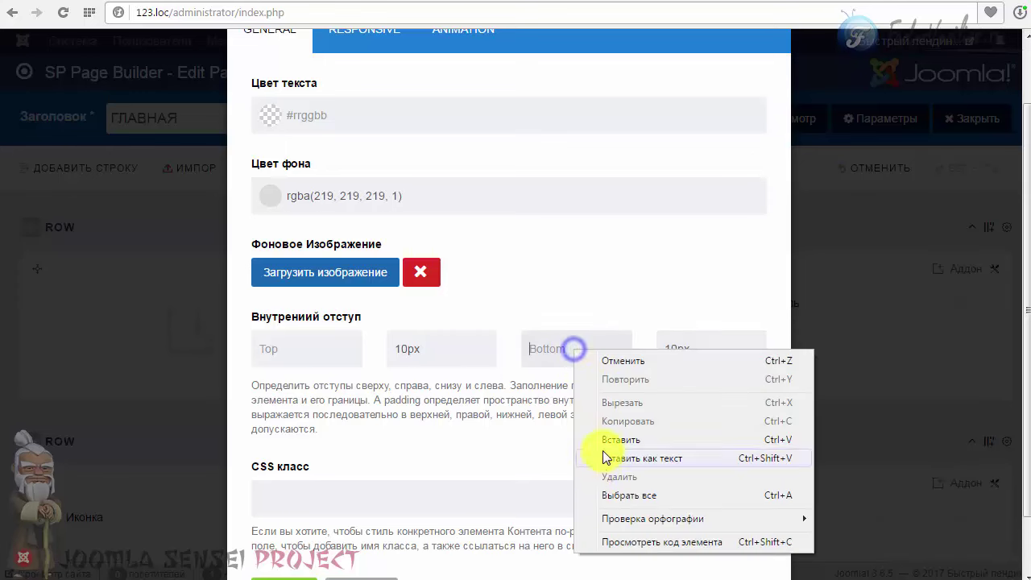
{"action": "left_click", "coordinate": [605, 440]}
{"action": "left_click", "coordinate": [534, 348]}
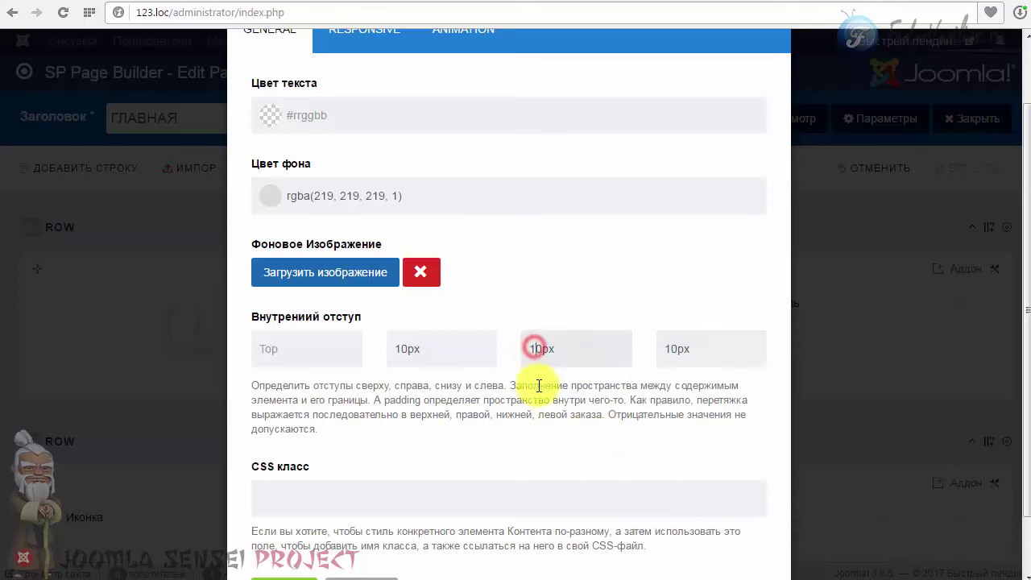
{"action": "right_click", "coordinate": [298, 347]}
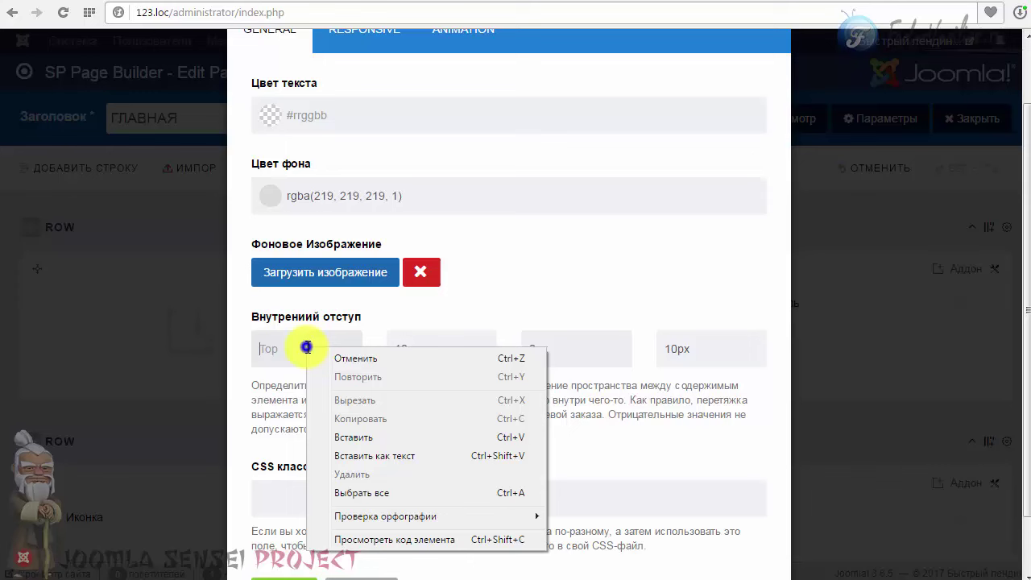
{"action": "left_click", "coordinate": [346, 440]}
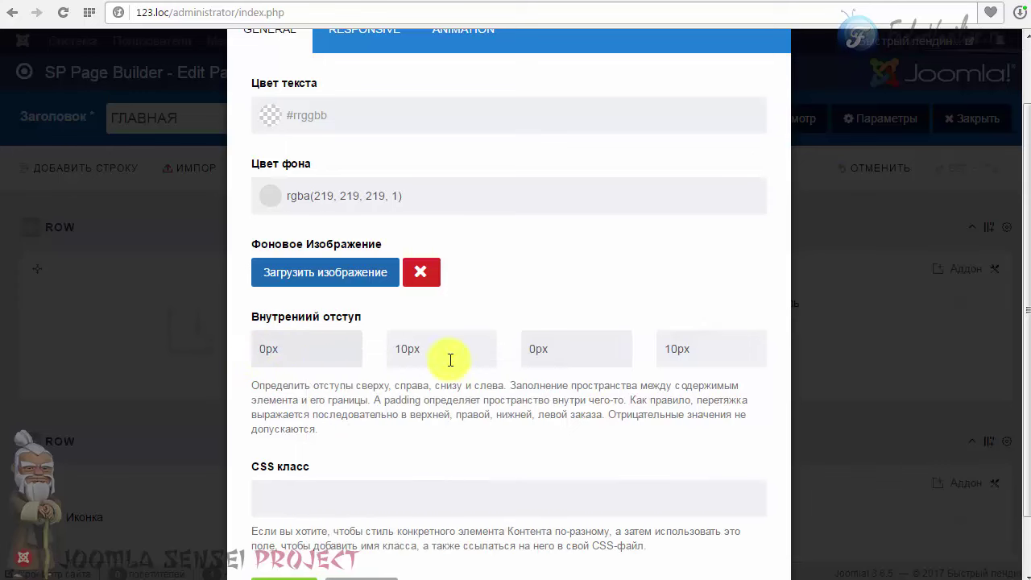
{"action": "scroll", "coordinate": [598, 360], "scroll_direction": "down", "scroll_amount": 2}
{"action": "left_click", "coordinate": [278, 523]}
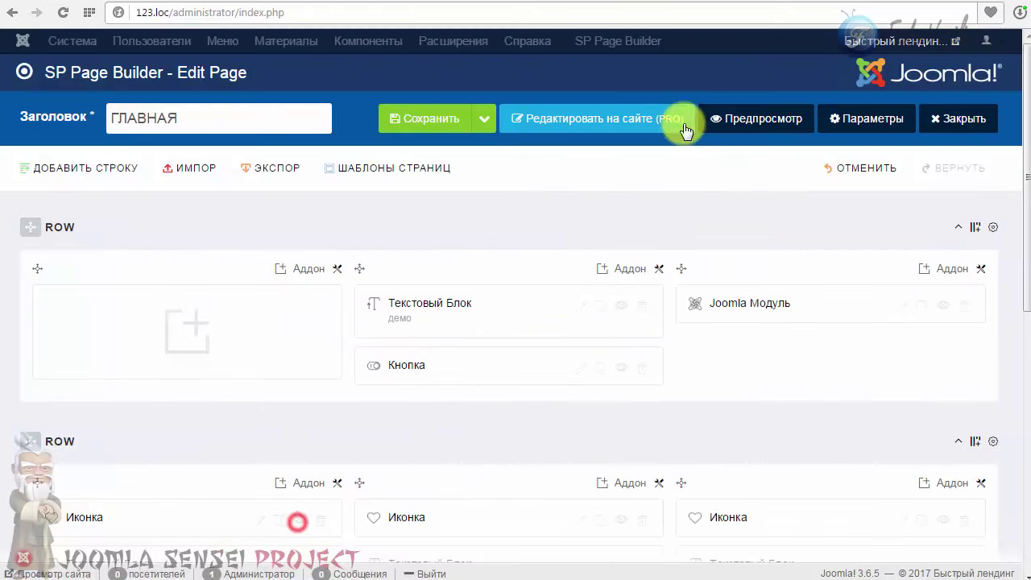
- Save the page and check the callback form's padding and heading on the reloaded 123.loc page
{"action": "left_click", "coordinate": [440, 117]}
{"action": "left_click", "coordinate": [774, 2]}
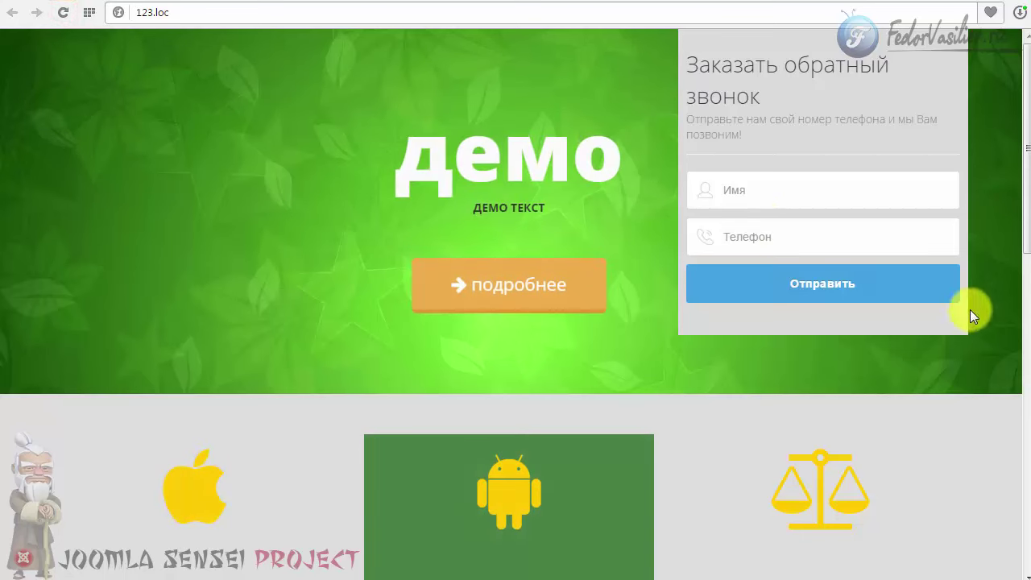
{"action": "left_click_drag", "start_coordinate": [710, 66], "coordinate": [682, 46]}
{"action": "left_click", "coordinate": [731, 139]}
{"action": "left_click", "coordinate": [748, 129]}
- Open the style settings of the Joomla Модуль addon in the page editor and set its top margin to 30px
{"action": "left_click", "coordinate": [748, 4]}
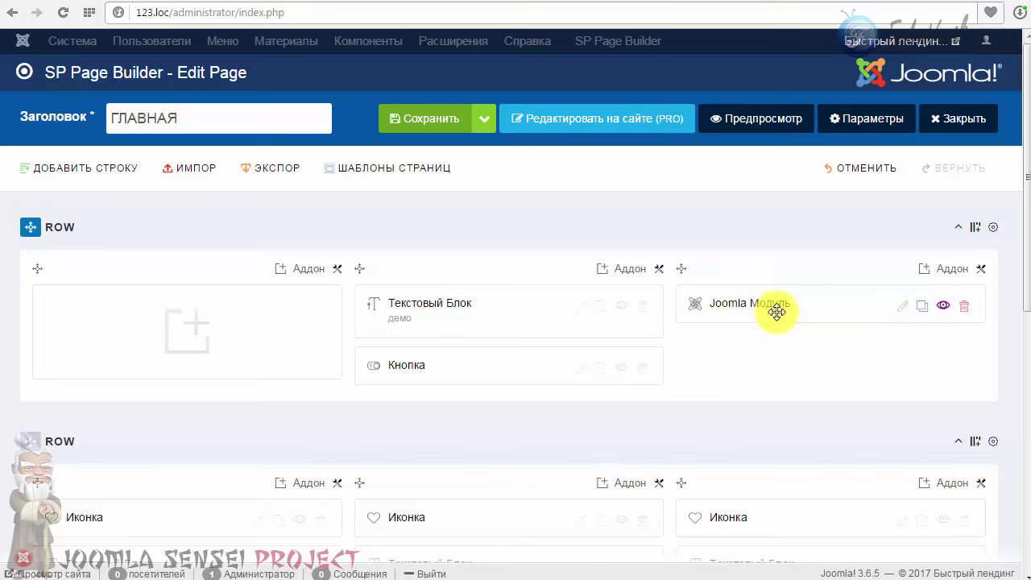
{"action": "left_click", "coordinate": [907, 307]}
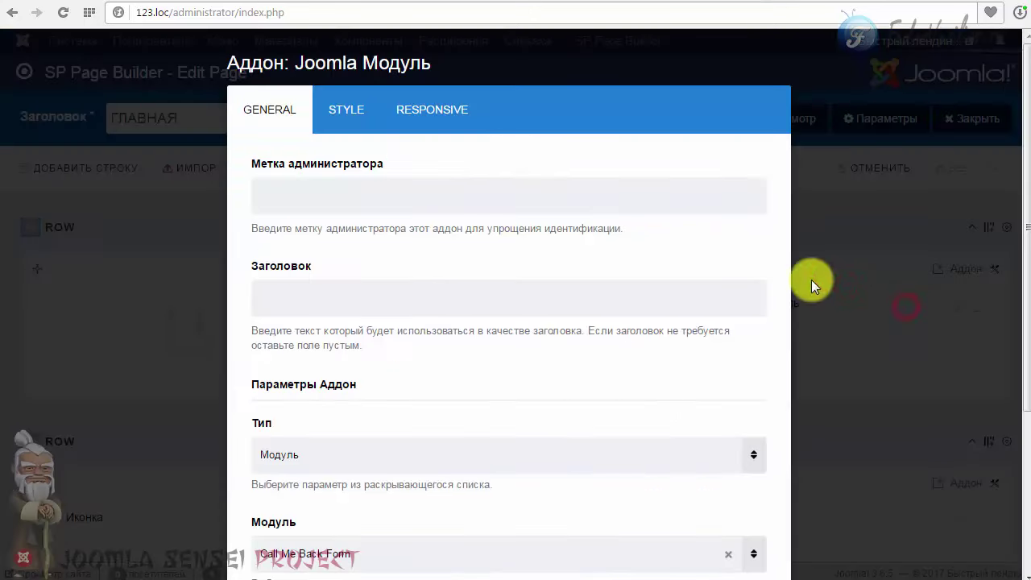
{"action": "left_click", "coordinate": [347, 108]}
{"action": "scroll", "coordinate": [457, 239], "scroll_direction": "down", "scroll_amount": 2}
{"action": "scroll", "coordinate": [456, 239], "scroll_direction": "down", "scroll_amount": 3}
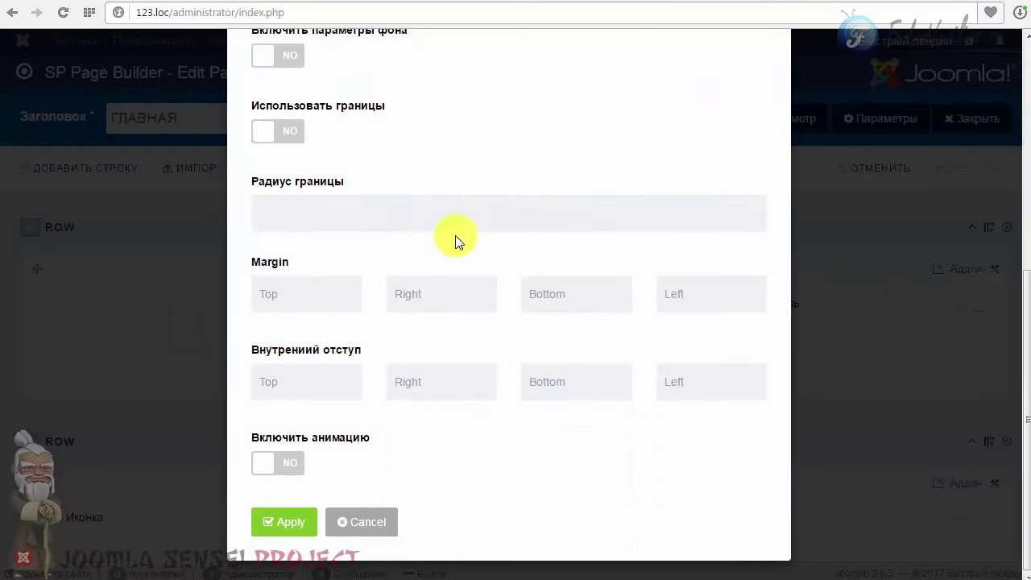
{"action": "left_click", "coordinate": [276, 295]}
{"action": "type", "text": "30px"}
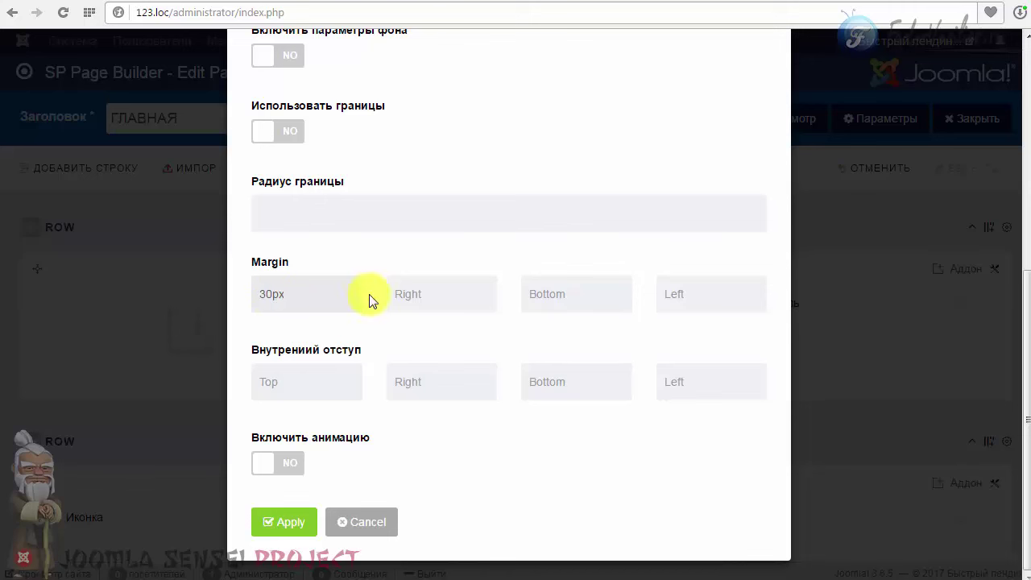
- Set the addon's right, bottom and left margins to 0px and apply the settings
{"action": "left_click", "coordinate": [405, 295]}
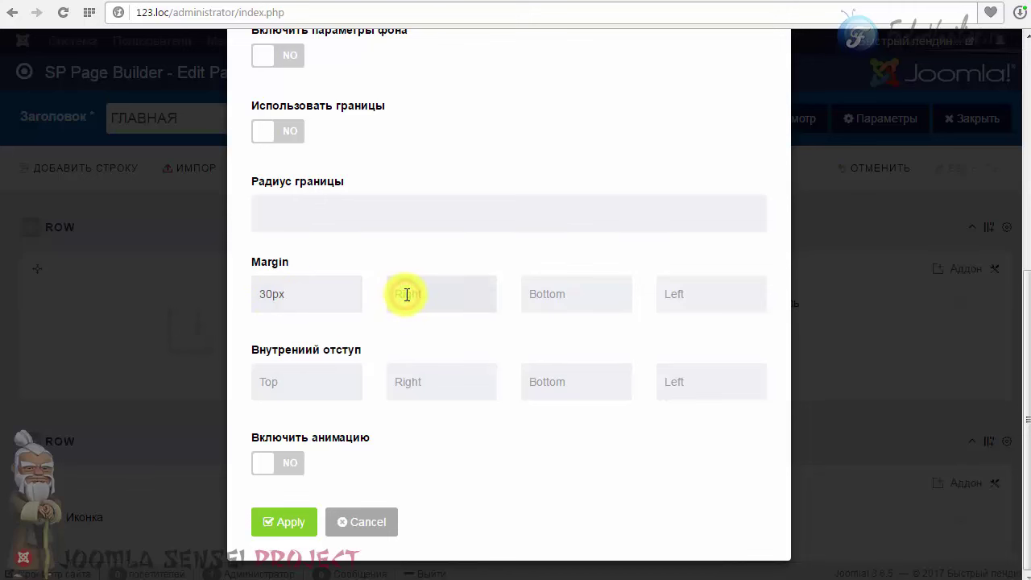
{"action": "type", "text": "0px"}
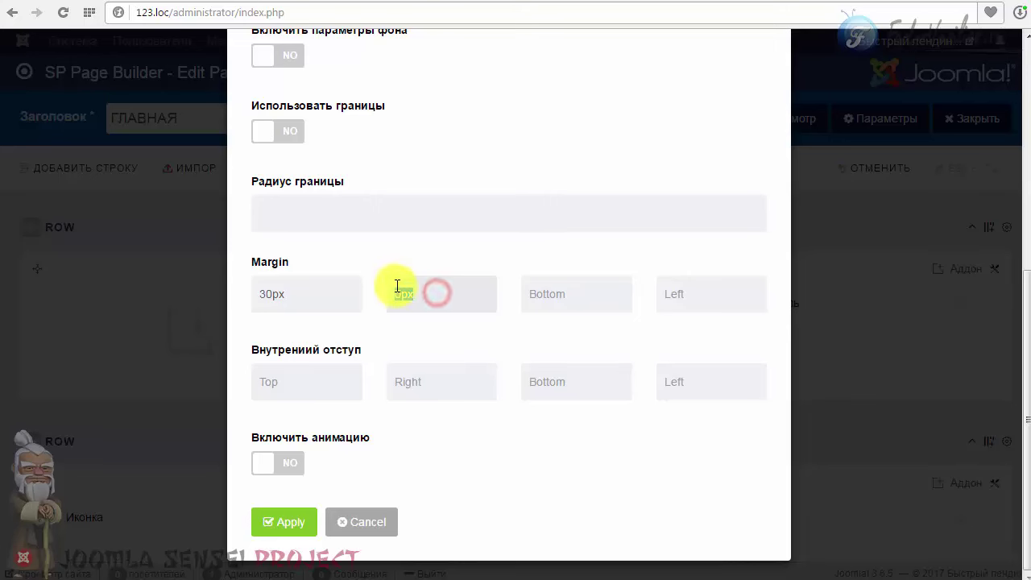
{"action": "right_click", "coordinate": [395, 290]}
{"action": "left_click", "coordinate": [446, 315]}
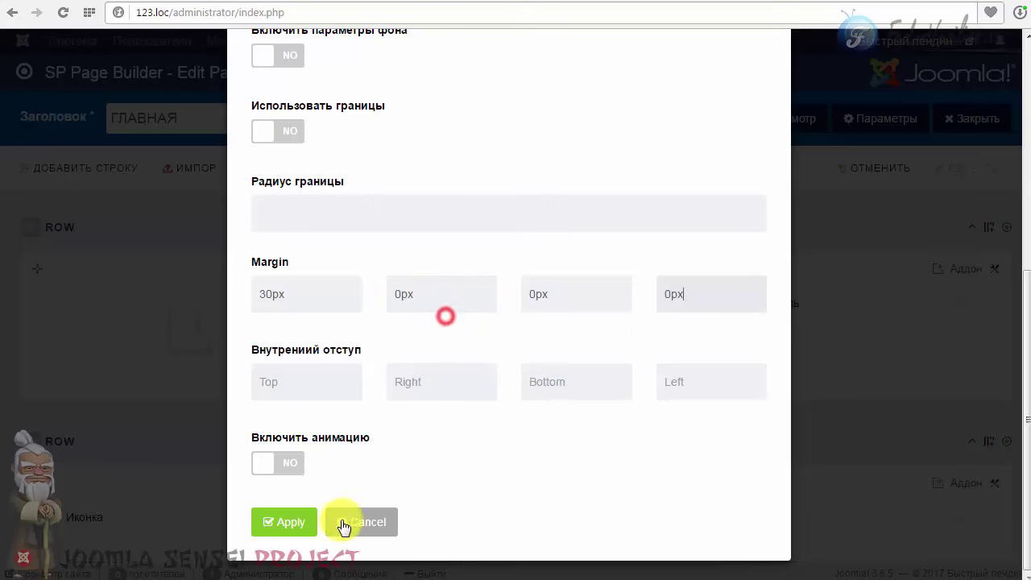
{"action": "left_click", "coordinate": [278, 523]}
- Save the page, reload 123.loc and examine the Заказать обратный звонок heading of the callback form
{"action": "left_click", "coordinate": [453, 133]}
{"action": "left_click", "coordinate": [816, 2]}
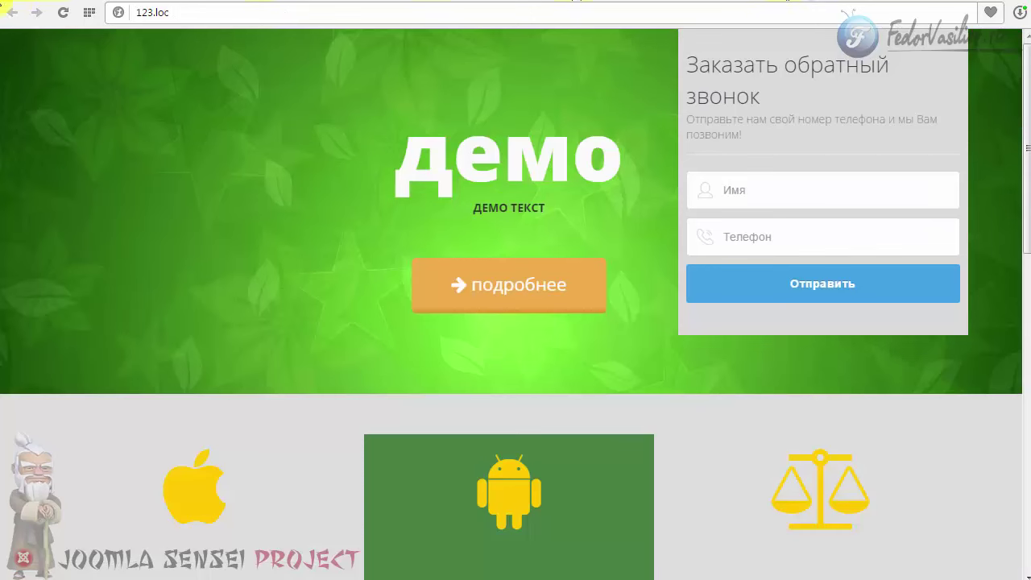
{"action": "left_click", "coordinate": [63, 12]}
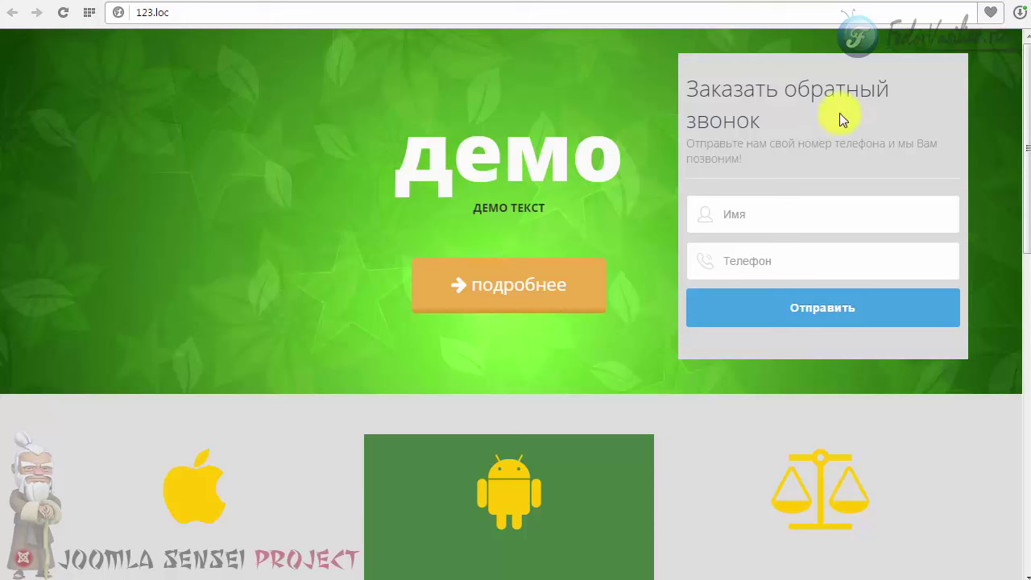
{"action": "left_click_drag", "start_coordinate": [765, 122], "coordinate": [721, 89]}
{"action": "left_click", "coordinate": [732, 135]}
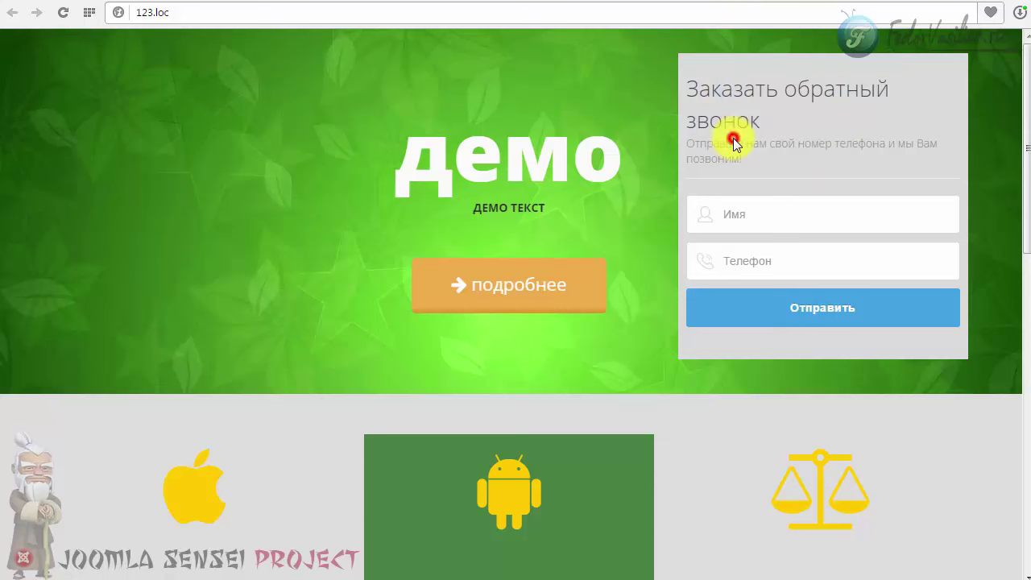
{"action": "left_click_drag", "start_coordinate": [766, 131], "coordinate": [707, 86]}
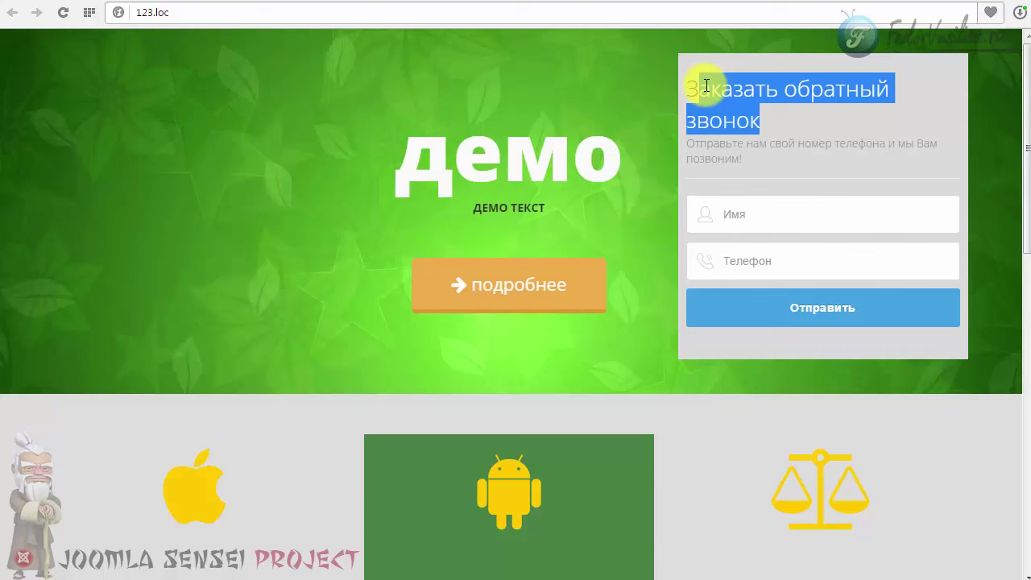
{"action": "left_click", "coordinate": [750, 131]}
{"action": "left_click_drag", "start_coordinate": [757, 123], "coordinate": [721, 89]}
{"action": "left_click", "coordinate": [783, 122]}
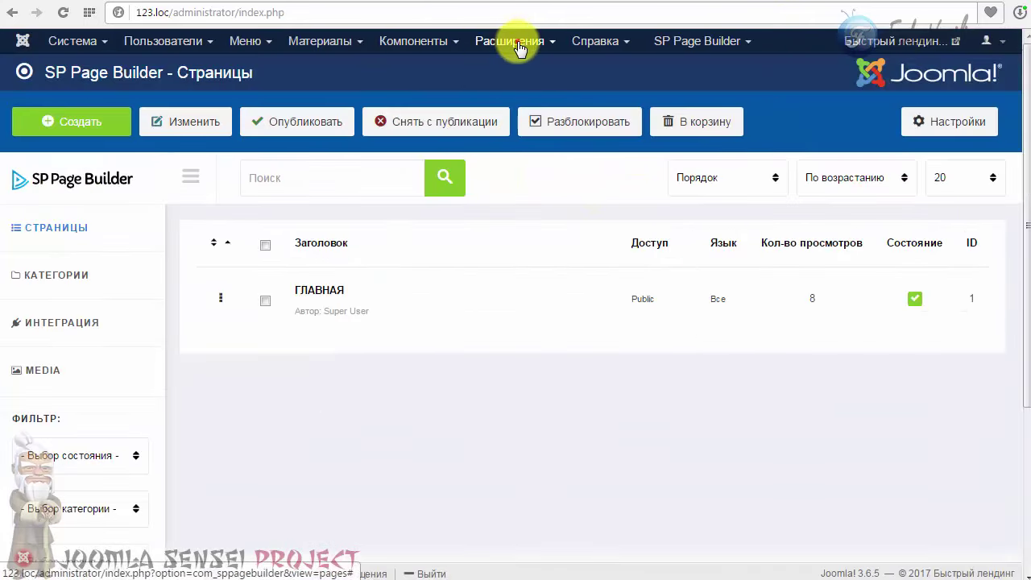
- Set the form name of the Call Me Back Form module to Заказать звонок, then save and close the module
{"action": "left_click", "coordinate": [520, 45]}
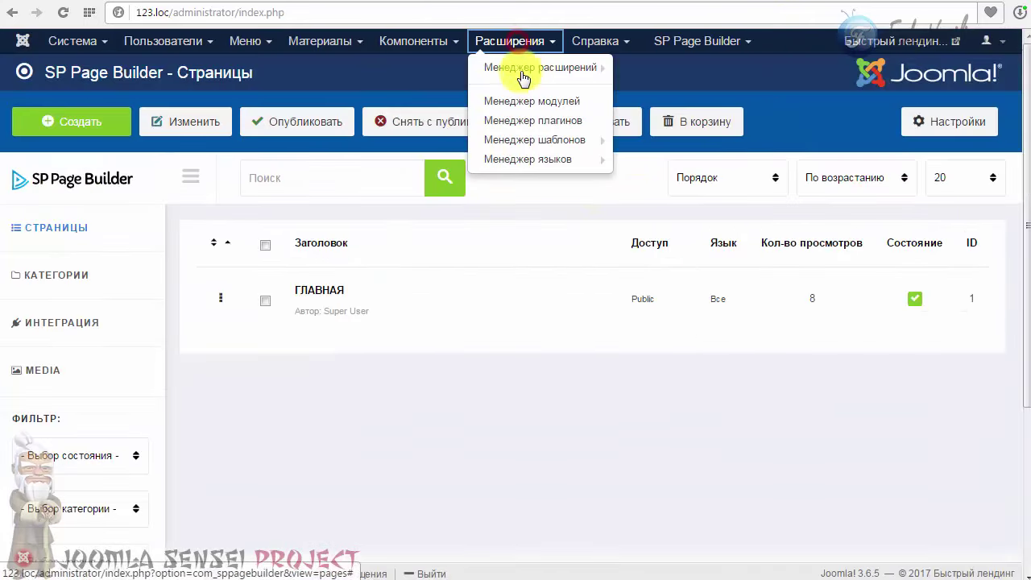
{"action": "left_click", "coordinate": [523, 102]}
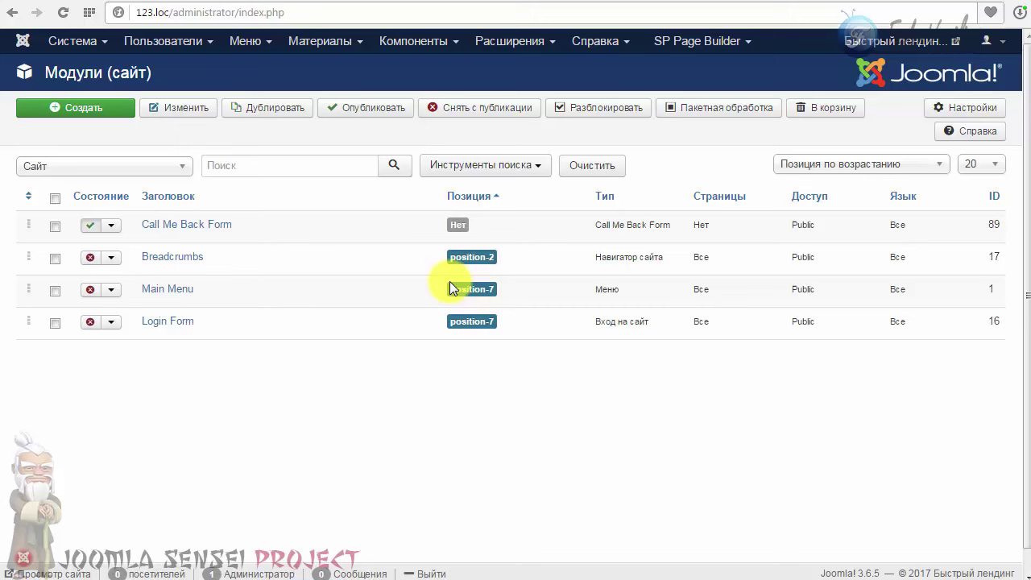
{"action": "left_click", "coordinate": [191, 225]}
{"action": "scroll", "coordinate": [306, 281], "scroll_direction": "down", "scroll_amount": 1}
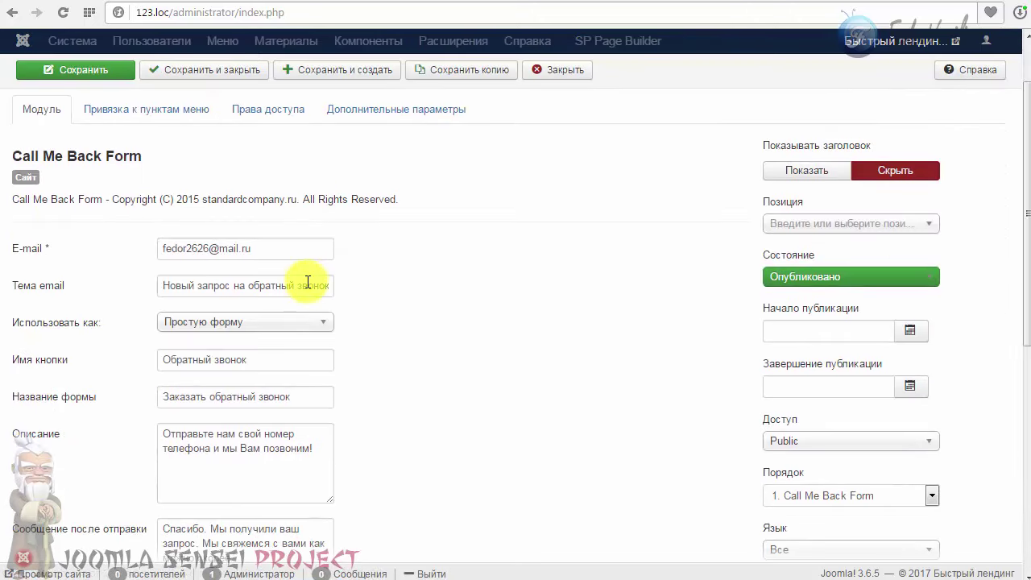
{"action": "left_click_drag", "start_coordinate": [253, 396], "coordinate": [211, 396]}
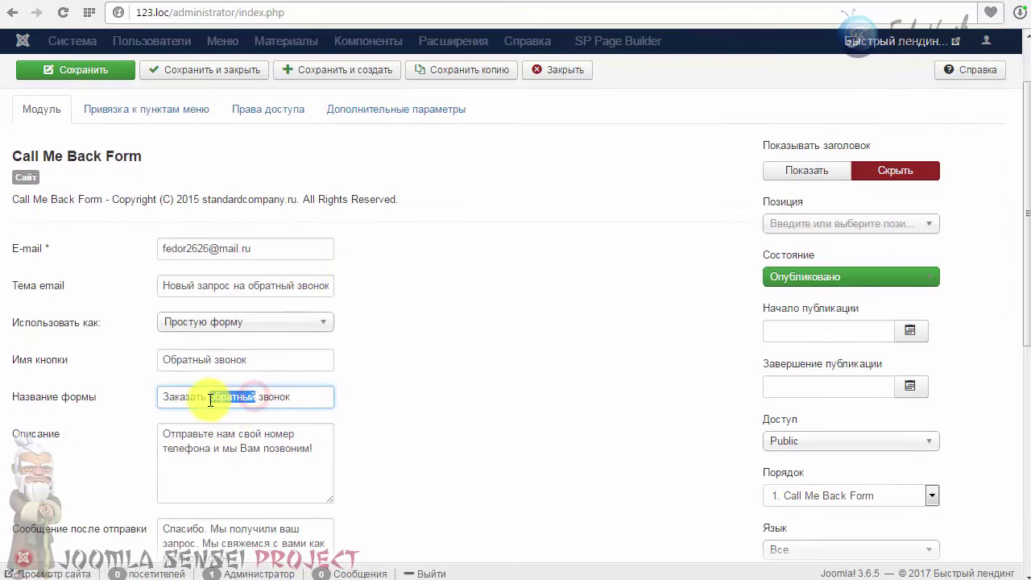
{"action": "key", "text": "BackSpace"}
{"action": "key", "text": "BackSpace"}
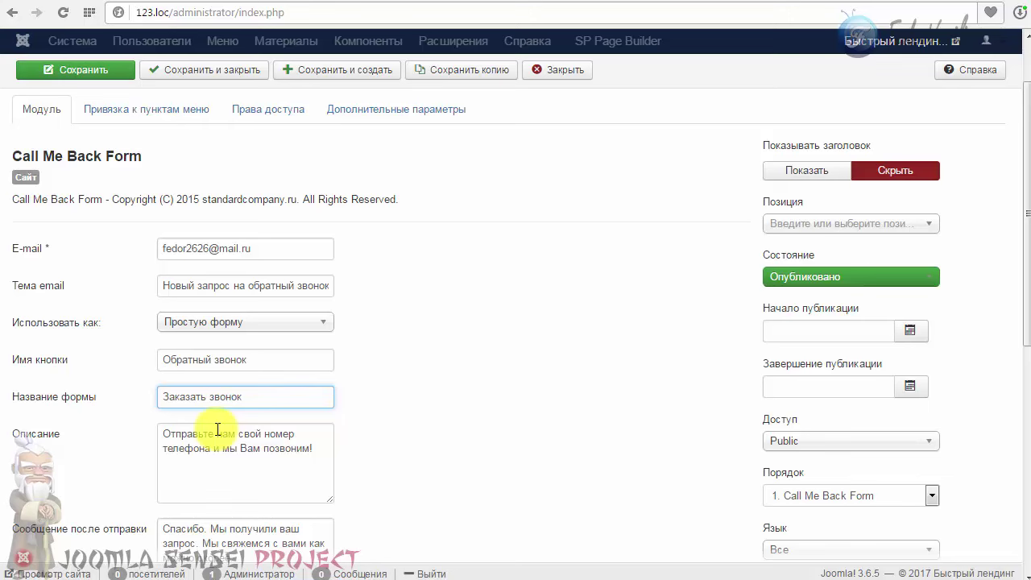
{"action": "scroll", "coordinate": [242, 242], "scroll_direction": "up", "scroll_amount": 1}
{"action": "left_click", "coordinate": [216, 105]}
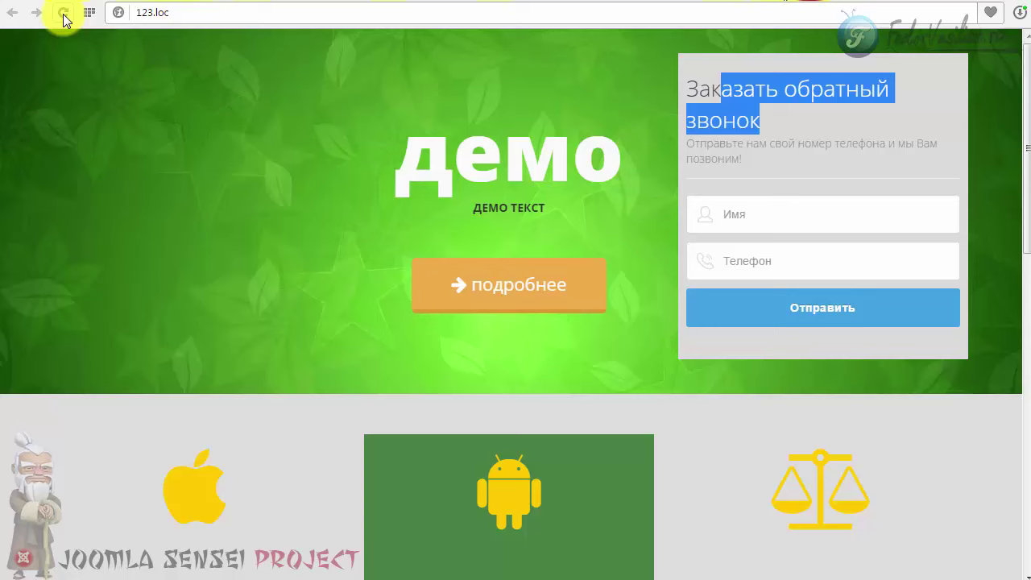
- Reload the 123.loc page and check the heading of the callback form
{"action": "left_click", "coordinate": [62, 13]}
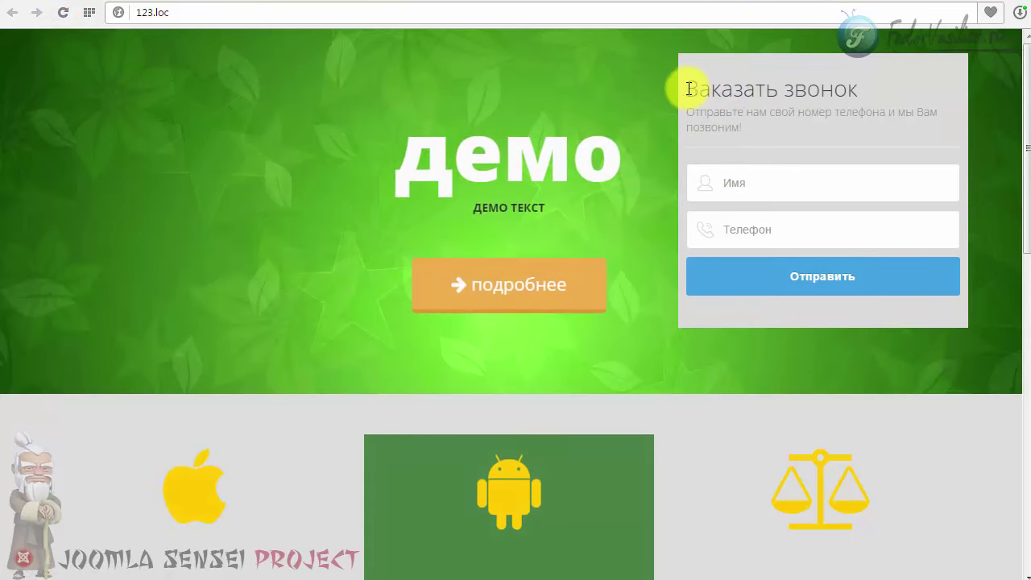
{"action": "left_click_drag", "start_coordinate": [688, 89], "coordinate": [858, 89]}
{"action": "left_click", "coordinate": [776, 129]}
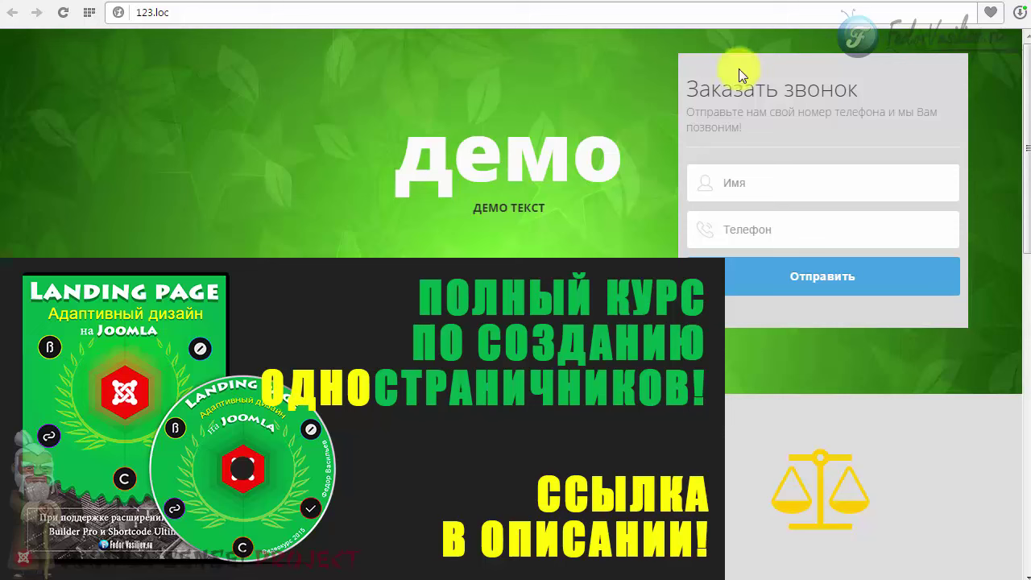
{"action": "left_click", "coordinate": [750, 234]}
{"action": "left_click", "coordinate": [739, 187]}
{"action": "left_click", "coordinate": [642, 152]}
{"action": "left_click", "coordinate": [782, 150]}
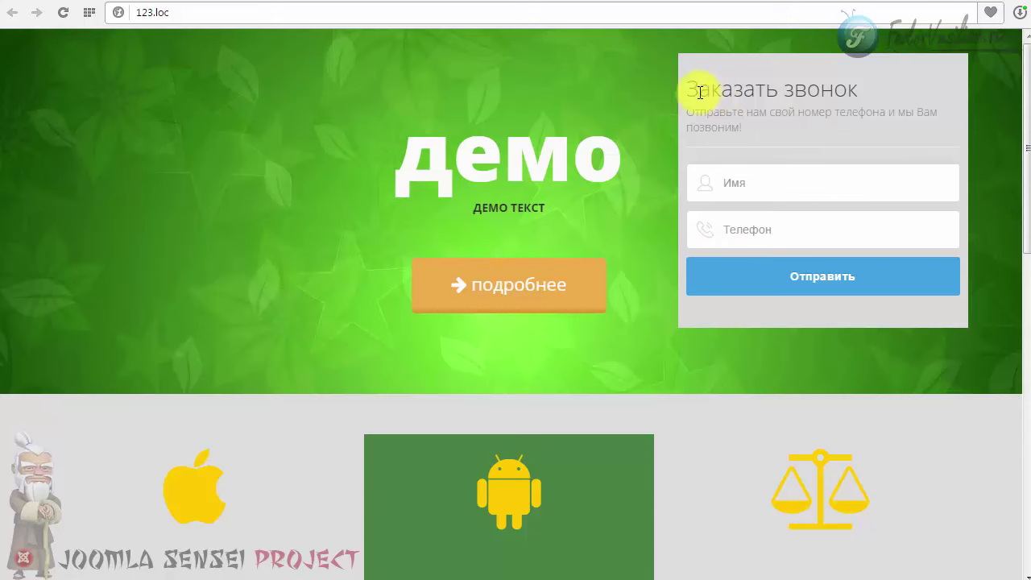
{"action": "left_click_drag", "start_coordinate": [1022, 155], "coordinate": [1012, 104]}
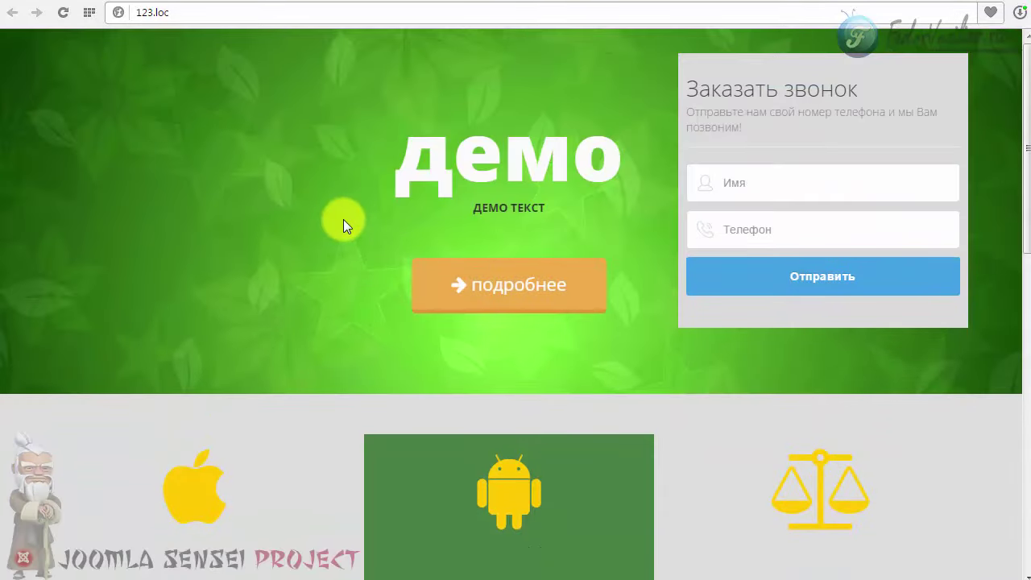